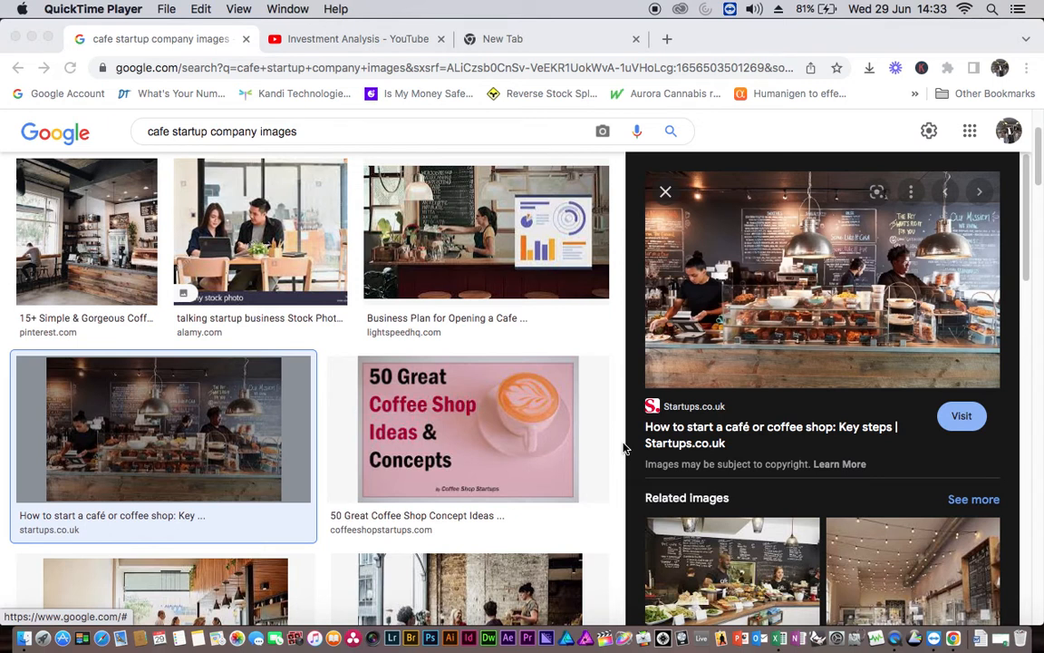
- Show the Investment Analysis channel's videos page on YouTube and look over its uploads
click(339, 42)
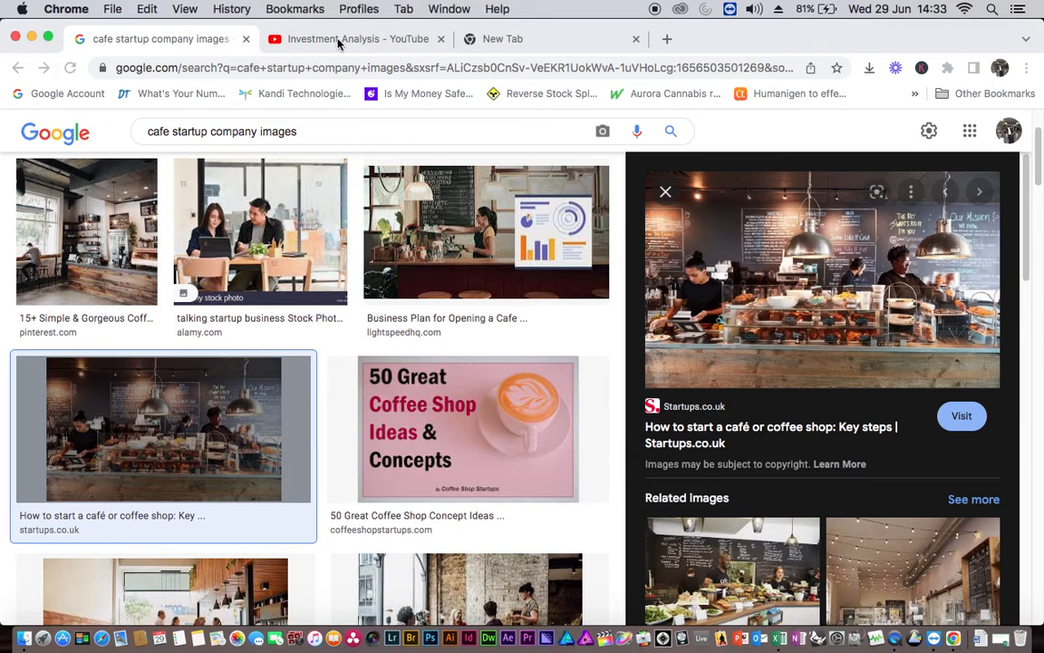
click(338, 40)
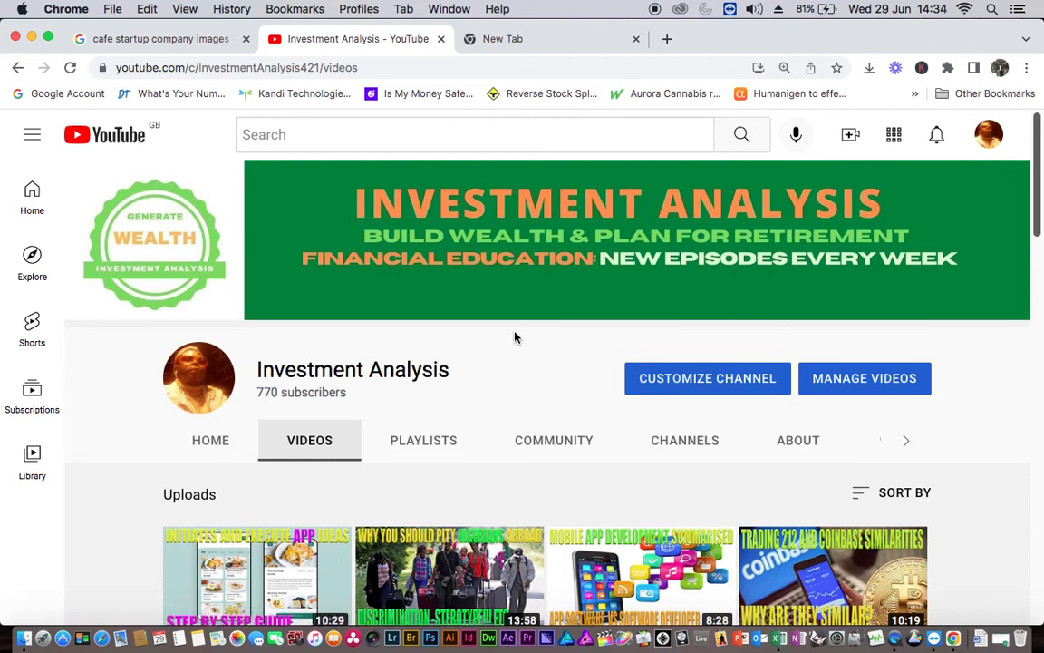
scroll(514, 337, down, 1)
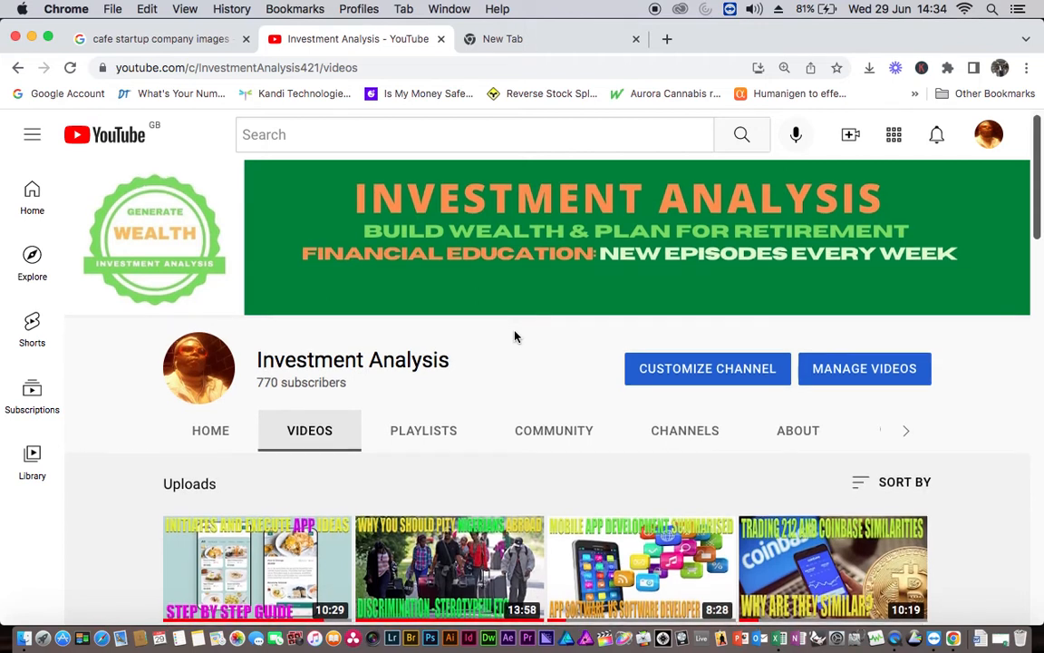
scroll(513, 337, down, 2)
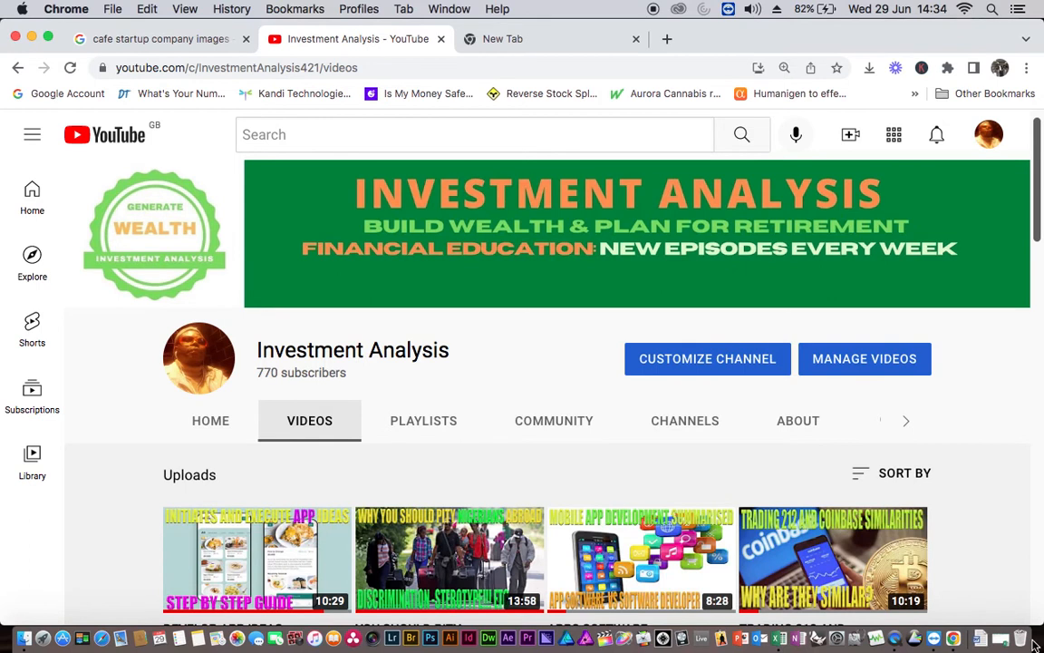
- Switch to the Excel workbook Final Biginners 1A and select in turn column A, row 3, cell C6 and the range B4:F17
click(1004, 642)
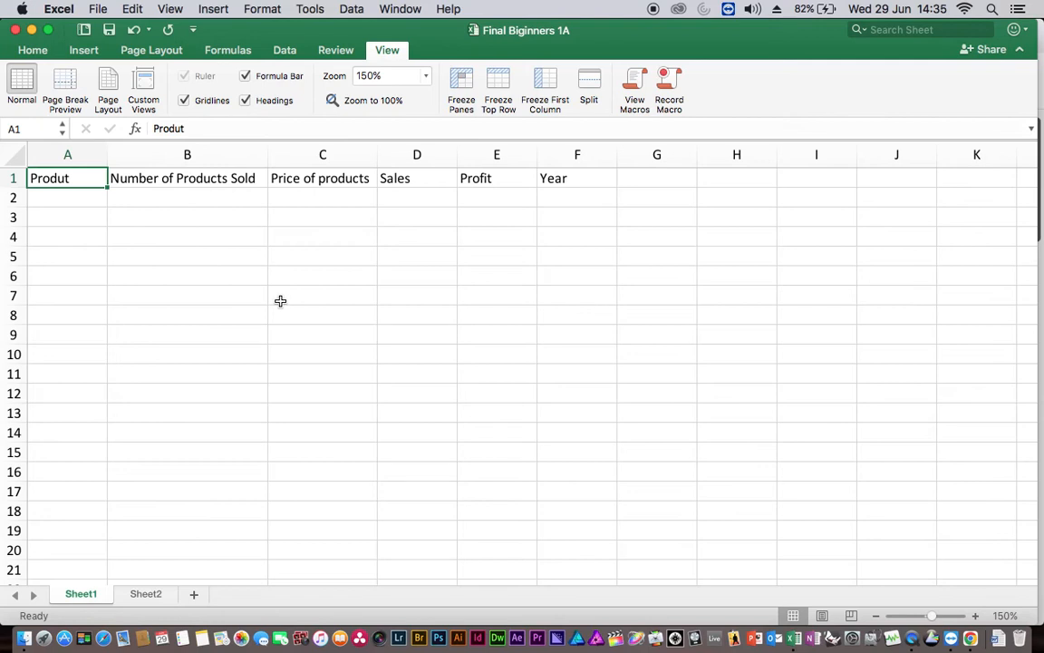
click(69, 155)
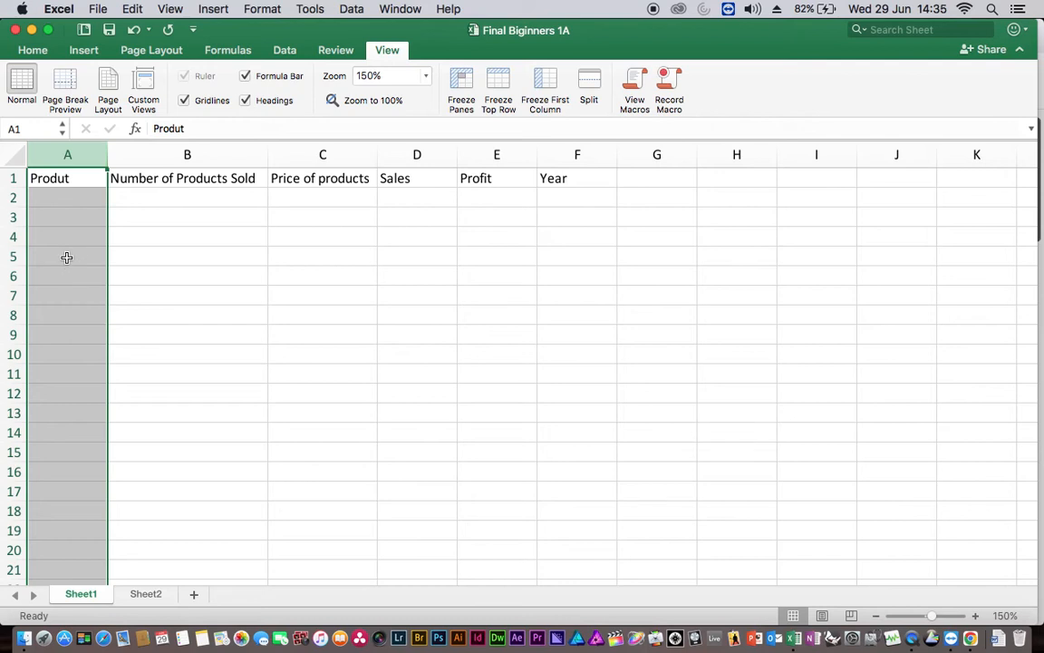
click(10, 217)
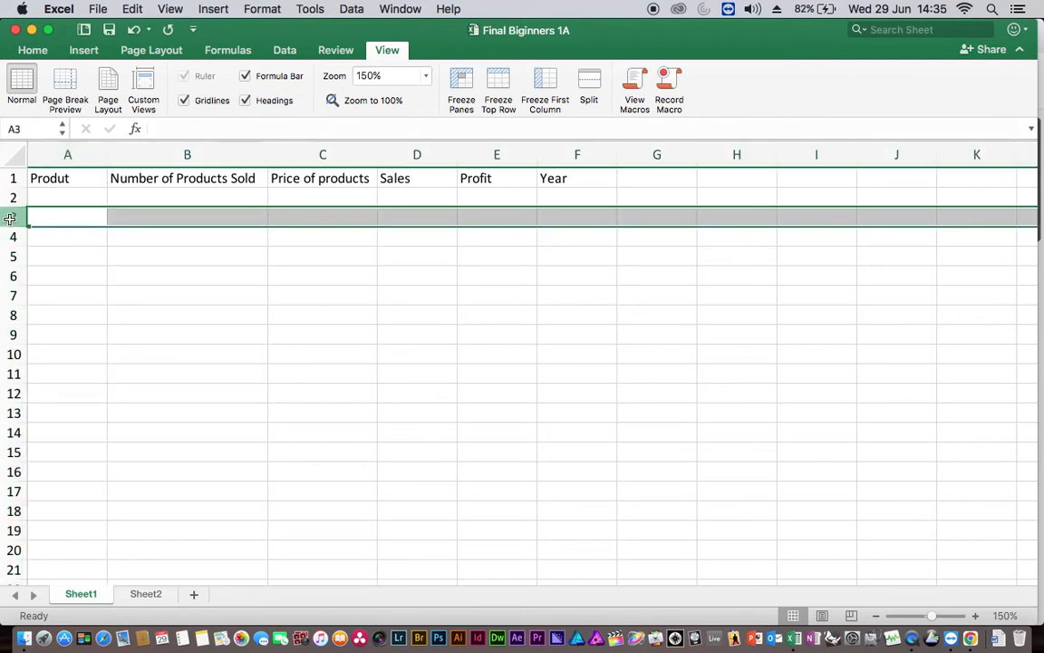
click(341, 285)
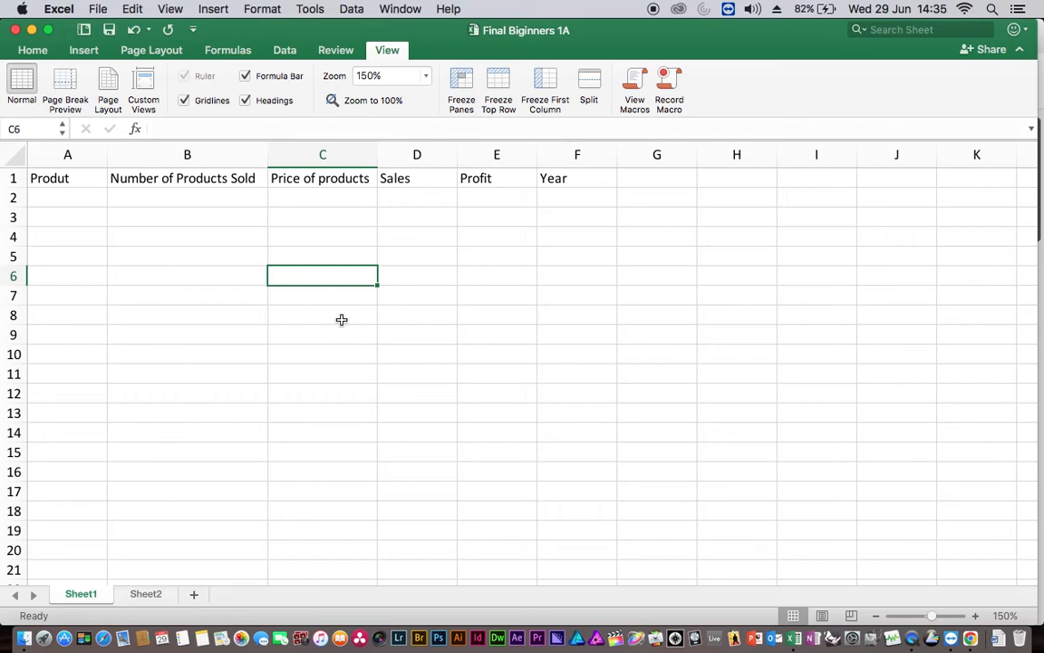
click(179, 235)
drag(179, 235, 558, 494)
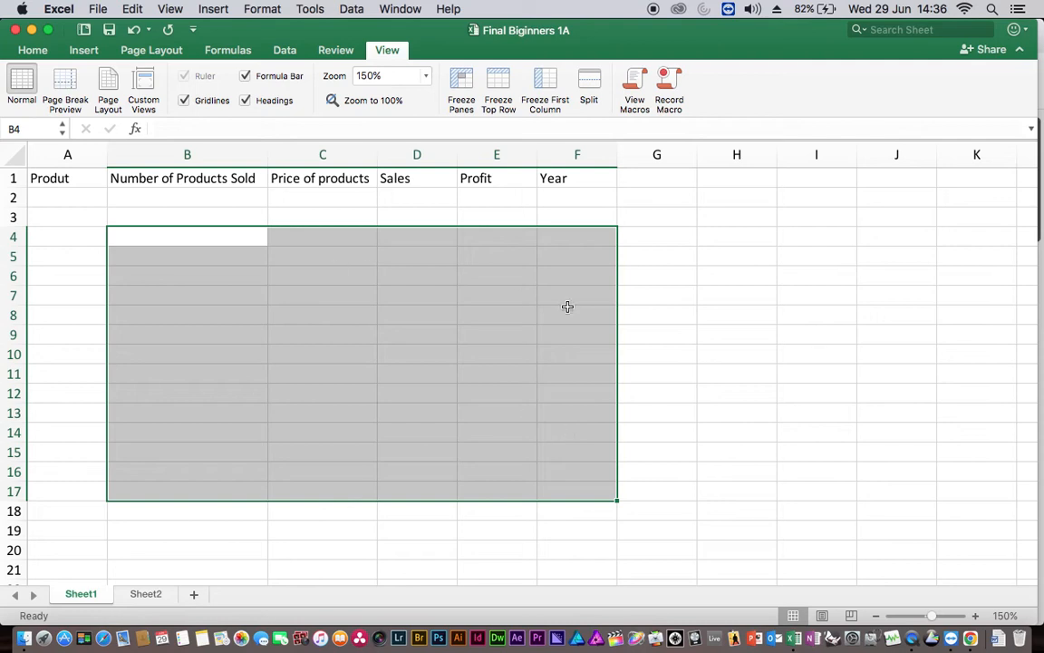
- Enter a short sample name in cell B3 and clear the cell again
click(188, 214)
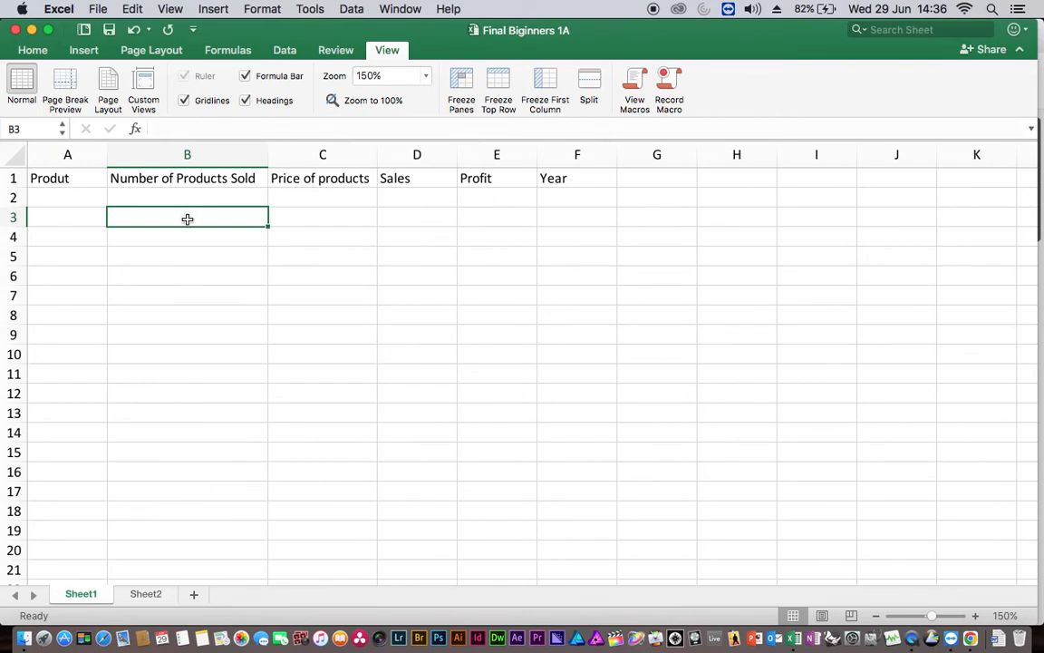
text(Ray)
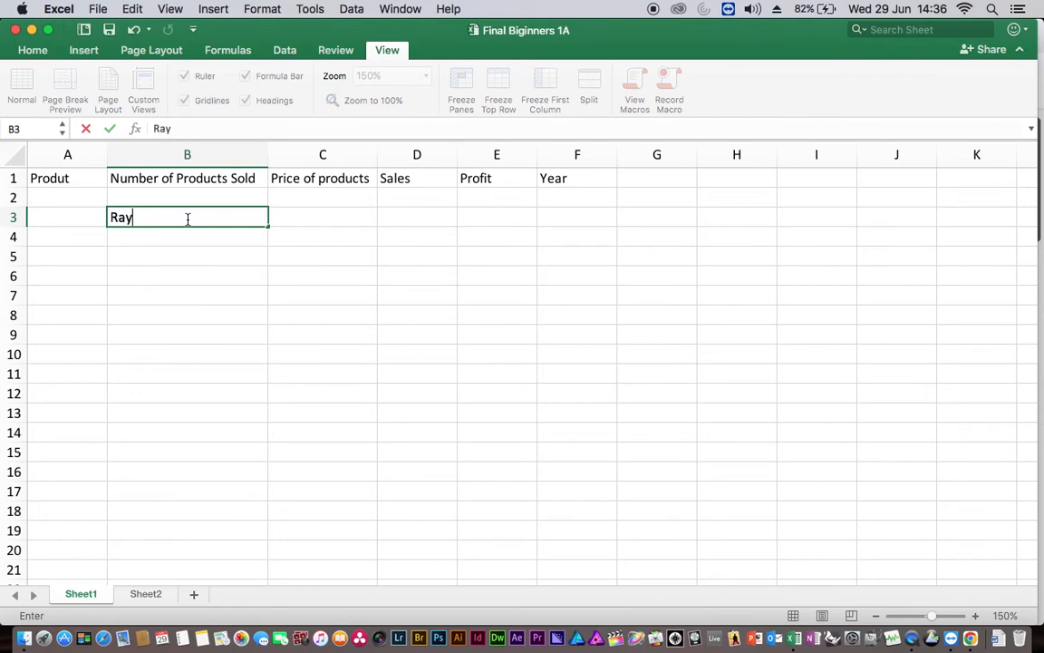
click(180, 128)
click(185, 239)
click(173, 224)
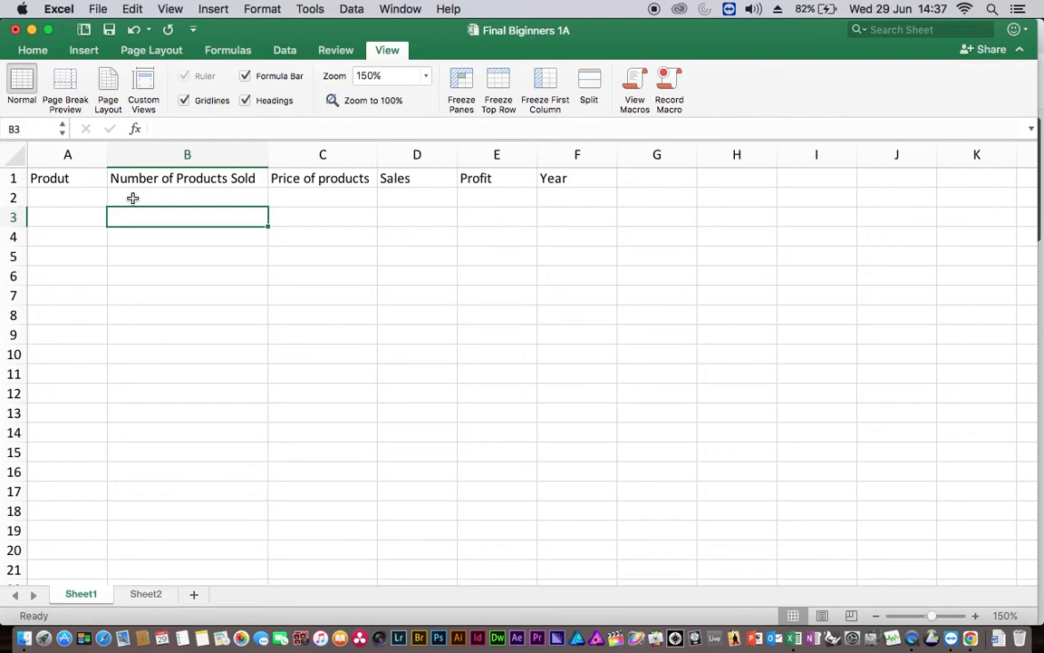
click(12, 182)
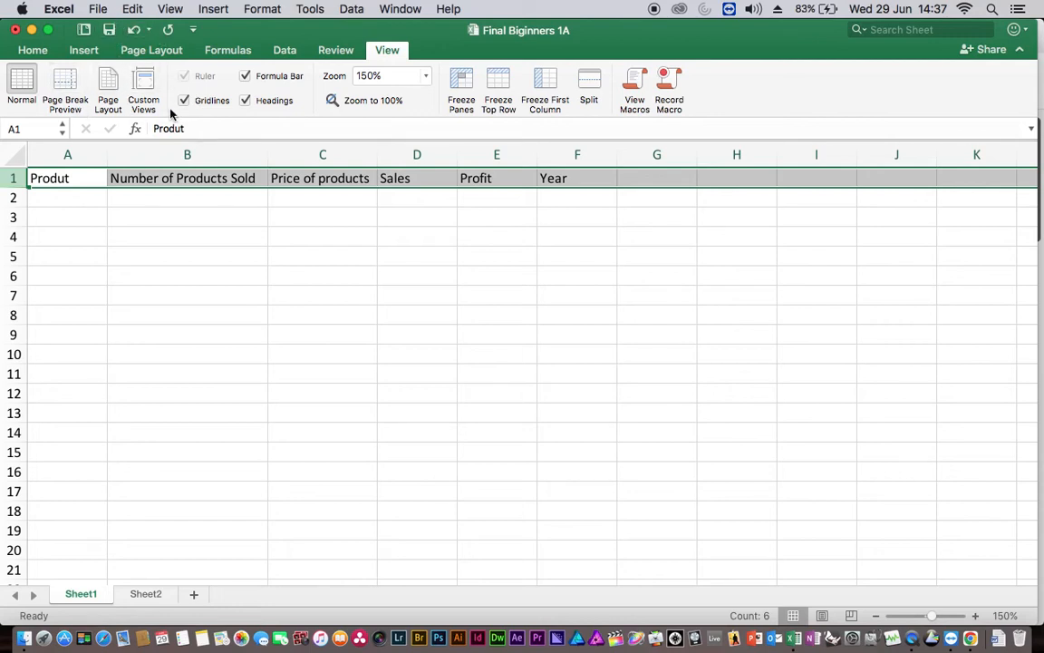
click(34, 51)
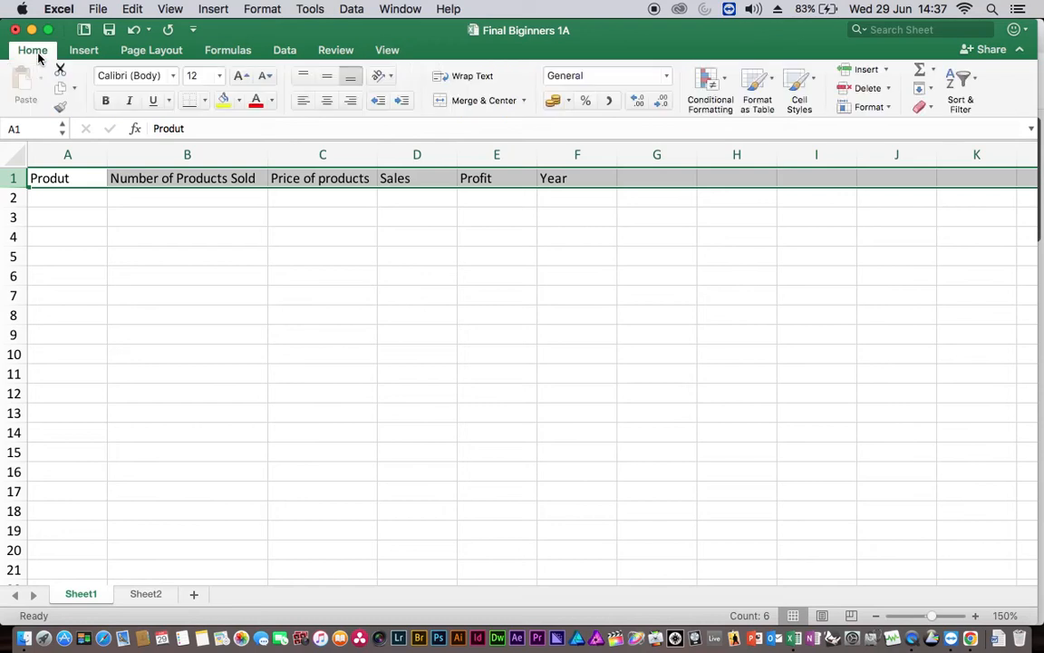
click(207, 101)
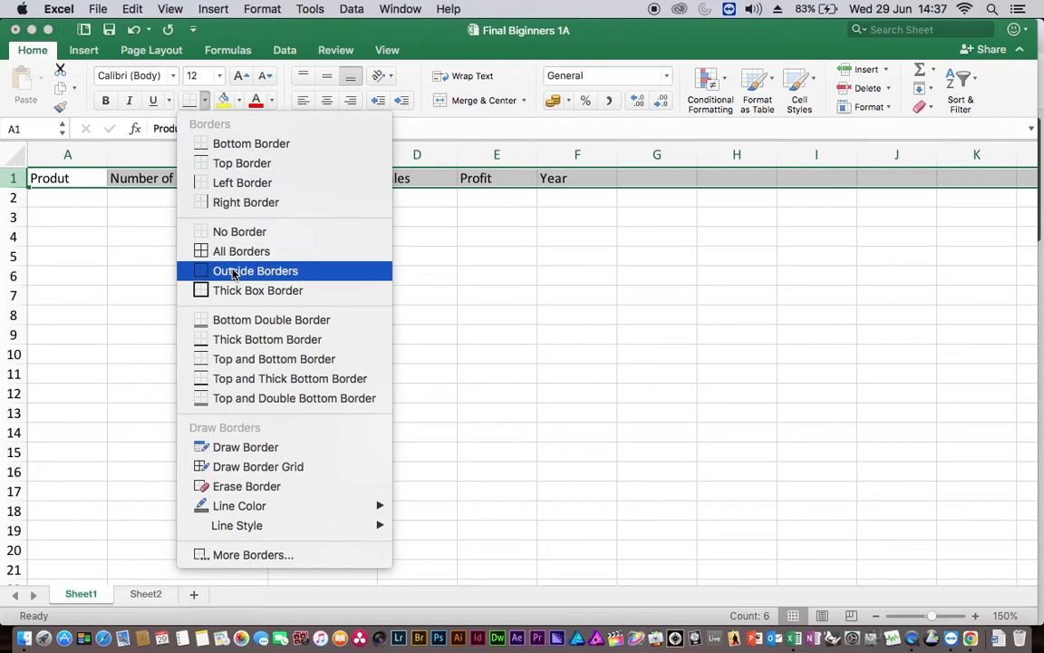
click(77, 244)
- Apply outside borders to the header cells A1:F1 and deselect them
click(41, 176)
drag(47, 180, 559, 181)
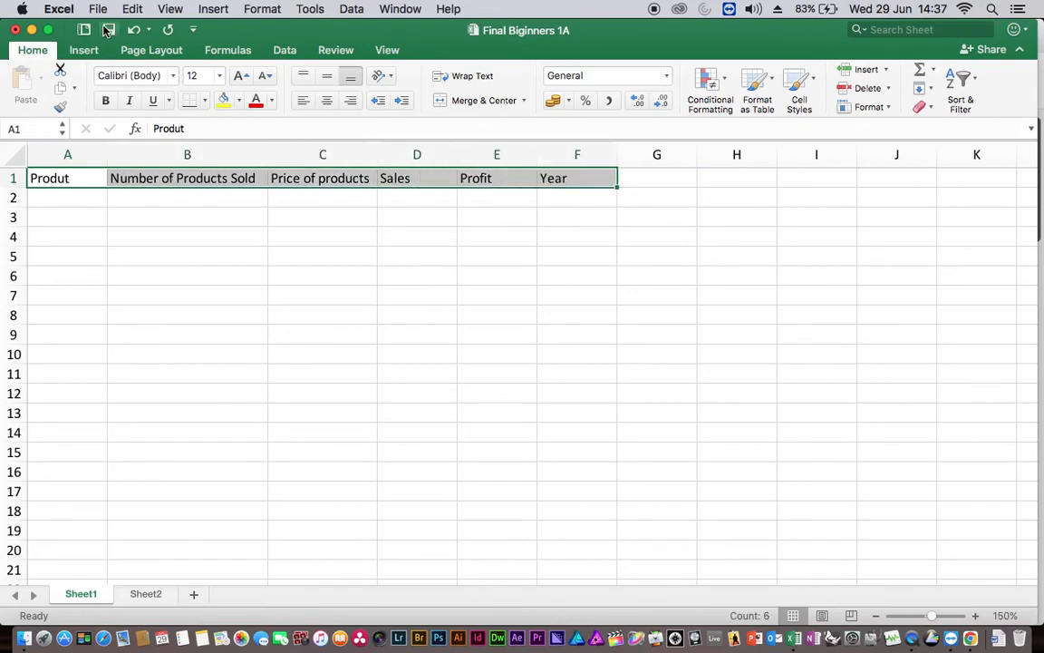
click(205, 102)
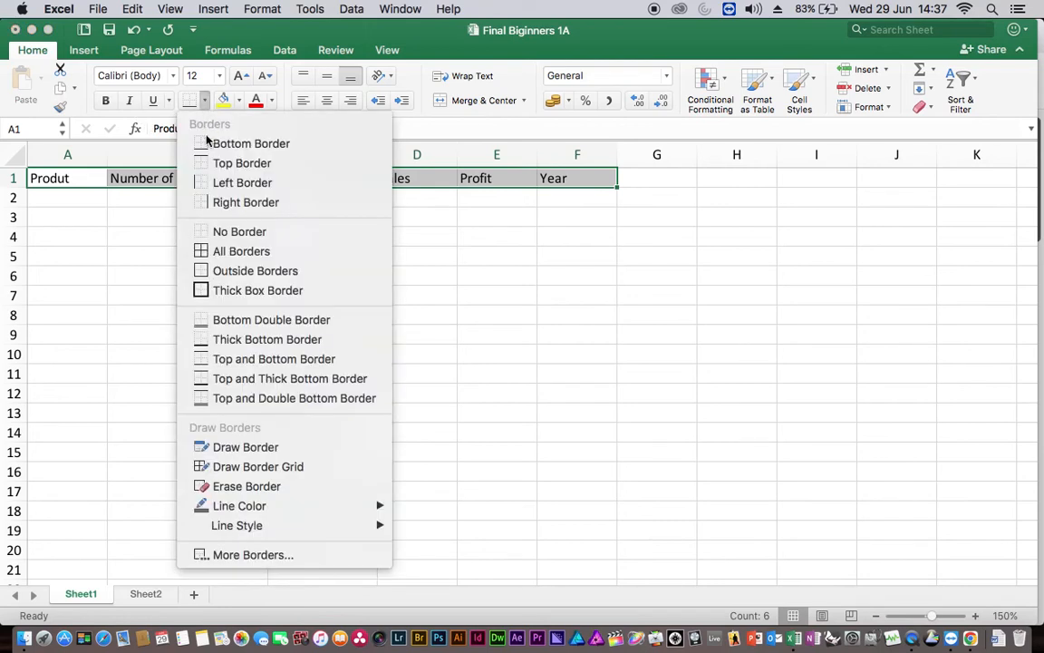
click(225, 272)
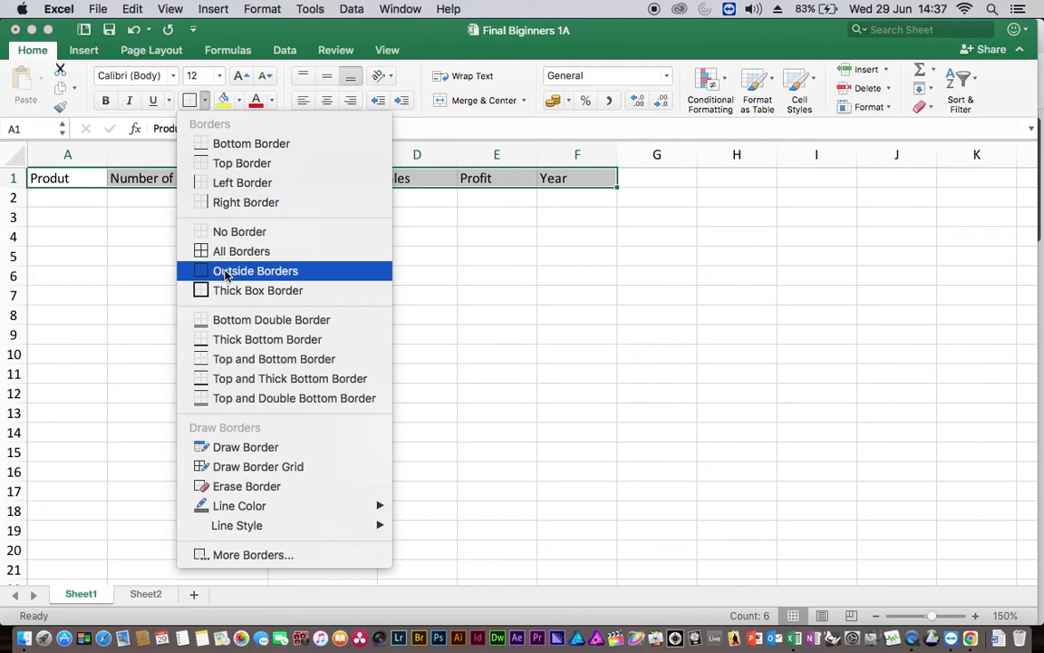
click(104, 296)
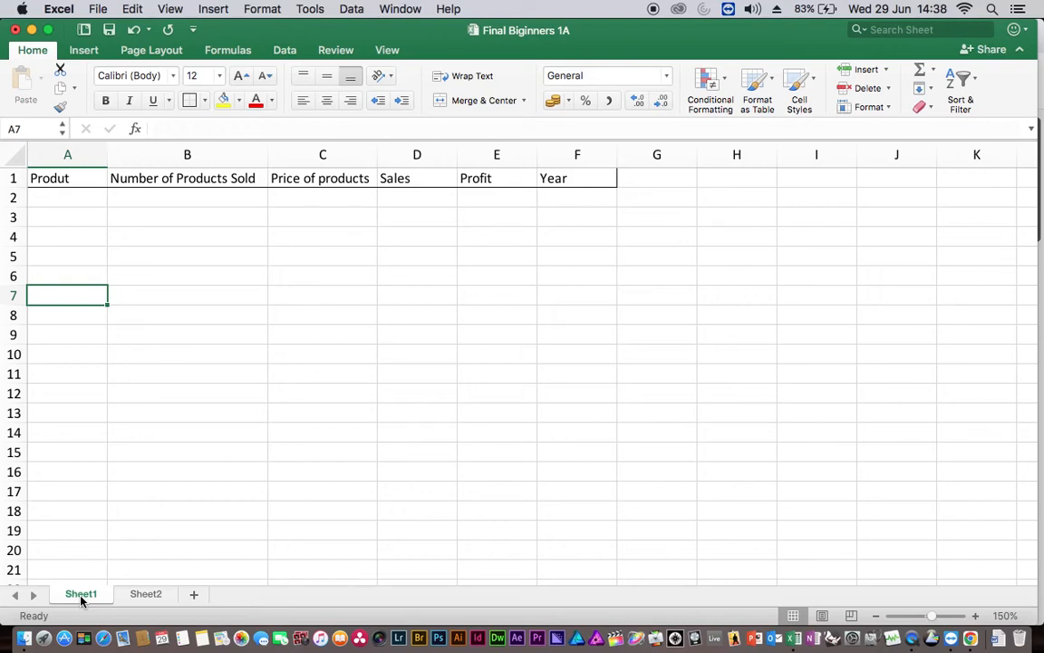
- View Sheet2, add a new worksheet after it, and return to Sheet1
click(147, 596)
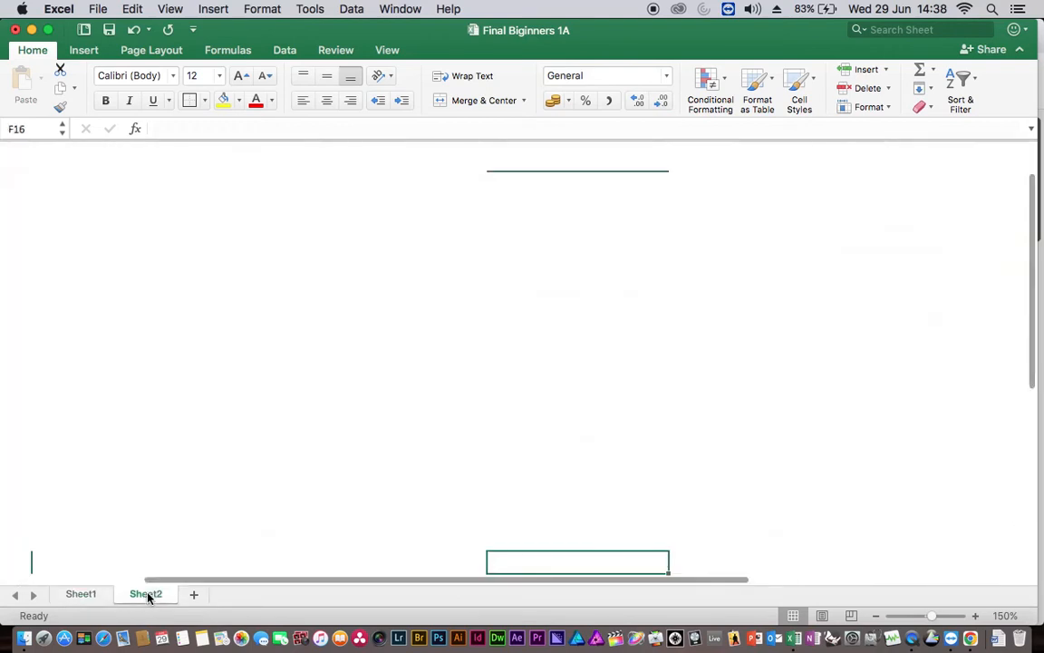
click(196, 595)
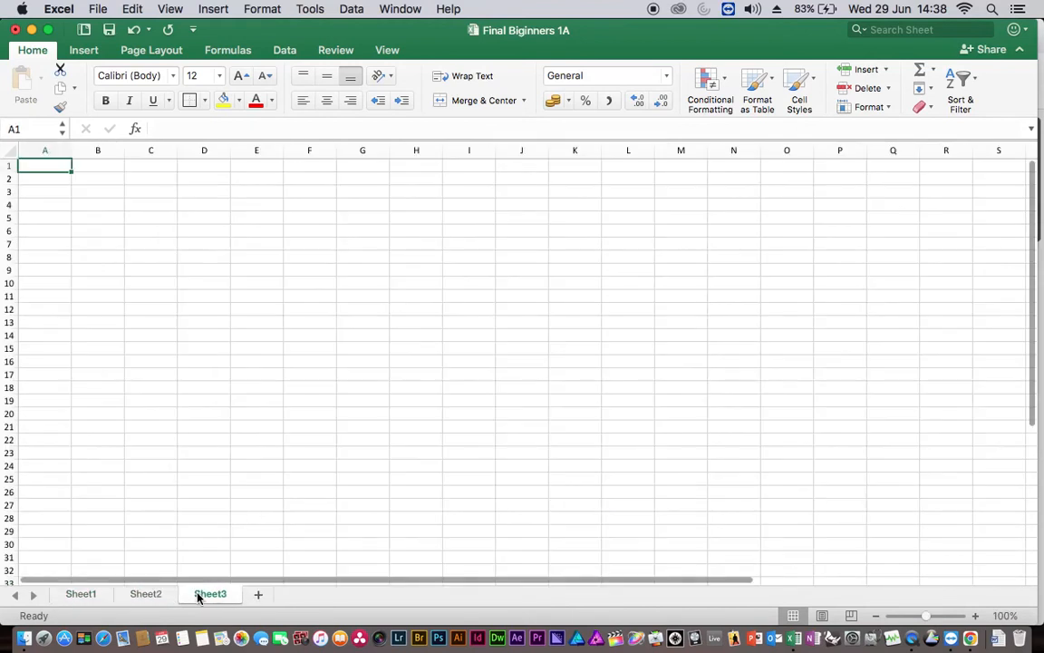
click(80, 593)
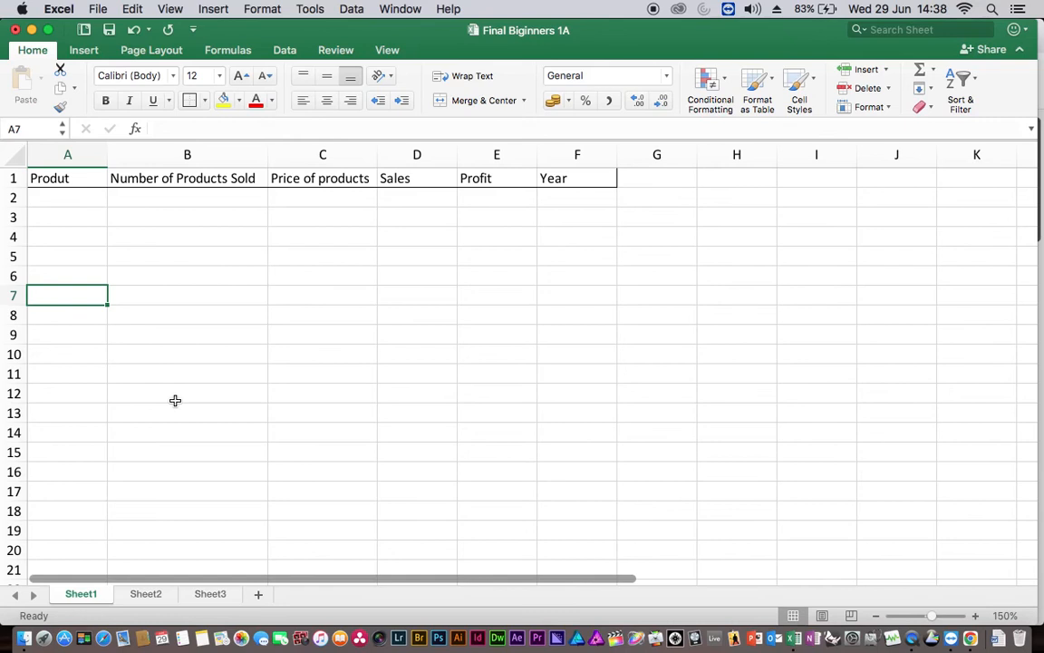
- Select cell A1 and enlarge the zoom of Sheet1 to 200%, and further to 226%
click(74, 179)
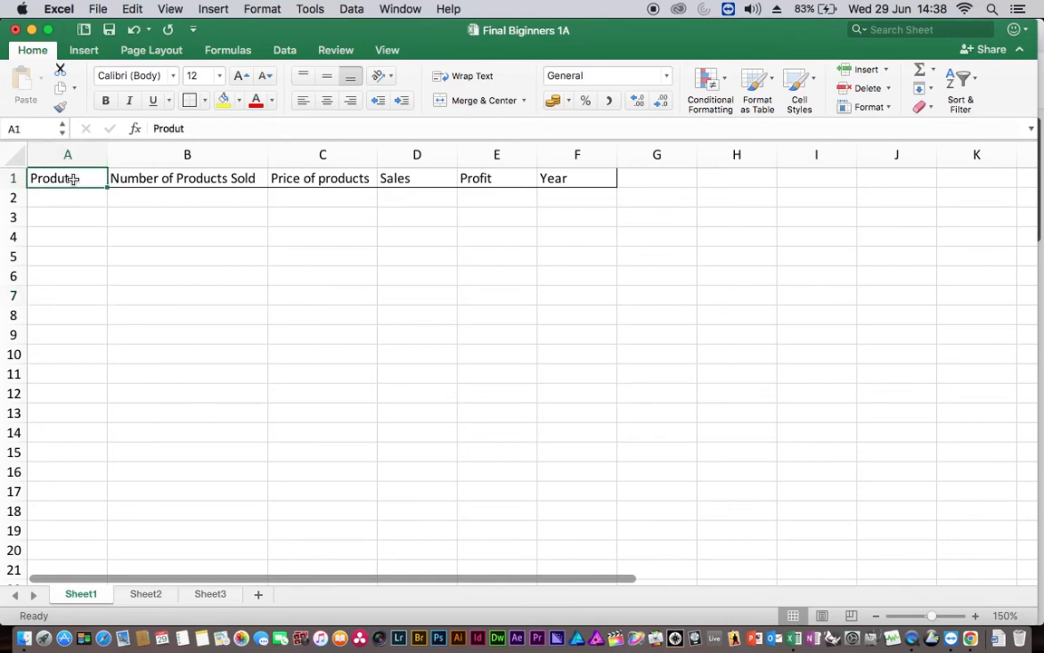
click(387, 51)
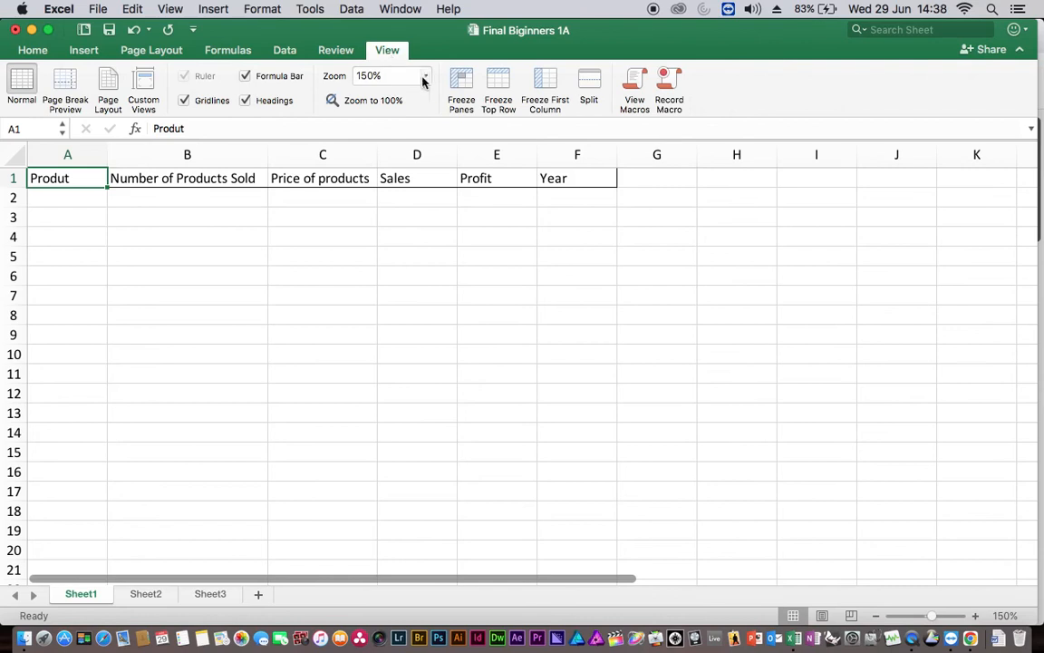
click(427, 77)
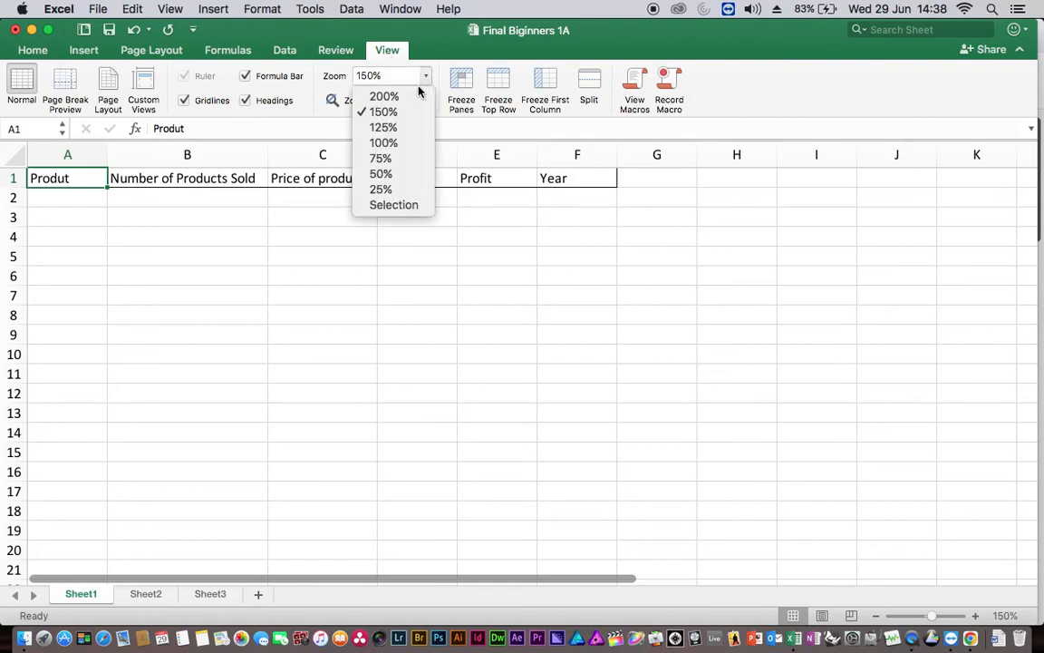
click(392, 97)
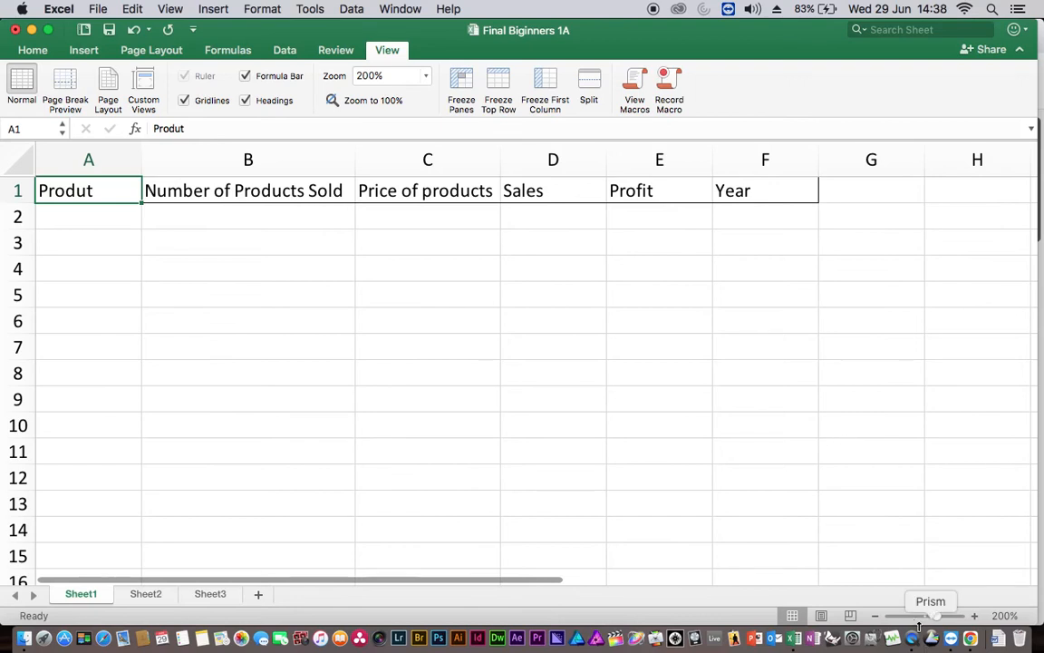
mouse_move(938, 619)
mouse_down()
mouse_move(929, 623)
mouse_move(940, 617)
mouse_up()
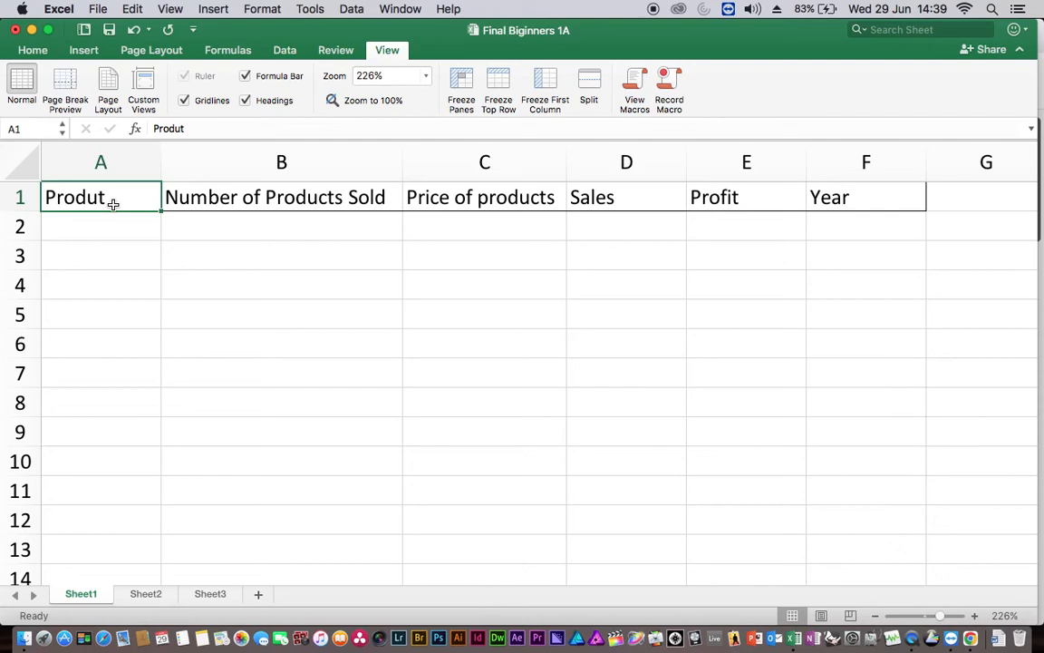
- Move the active cell one header at a time from A1 to F1 and back to A1
key(Right)
key(Right)
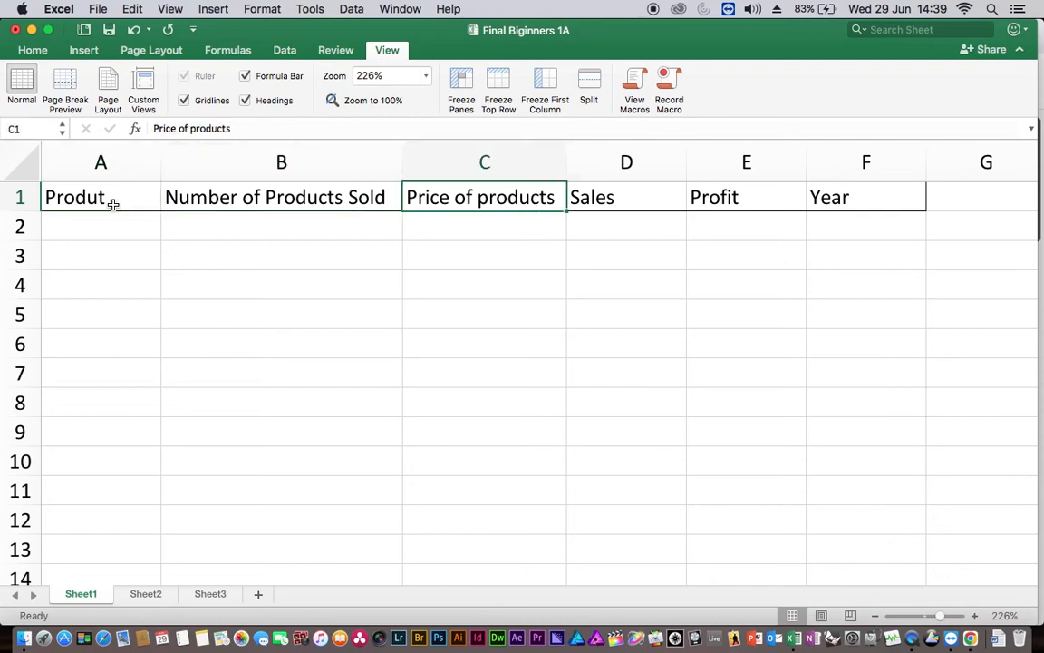
key(Right)
key(Right)
key(Right)
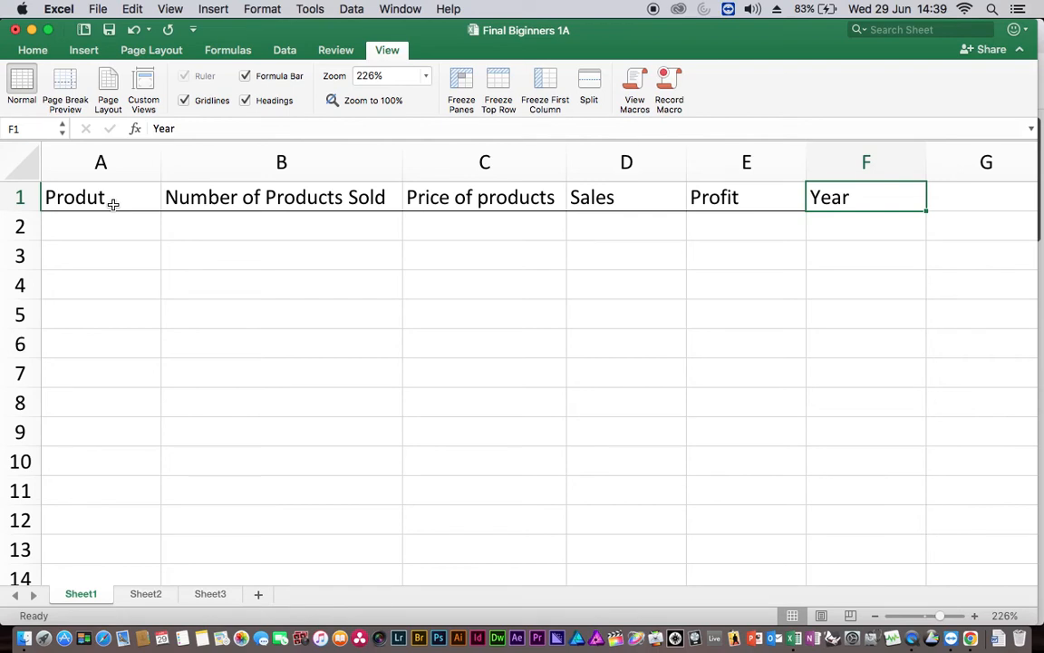
key(Left)
key(Left)
key(Left)
key(Left)
key(Left)
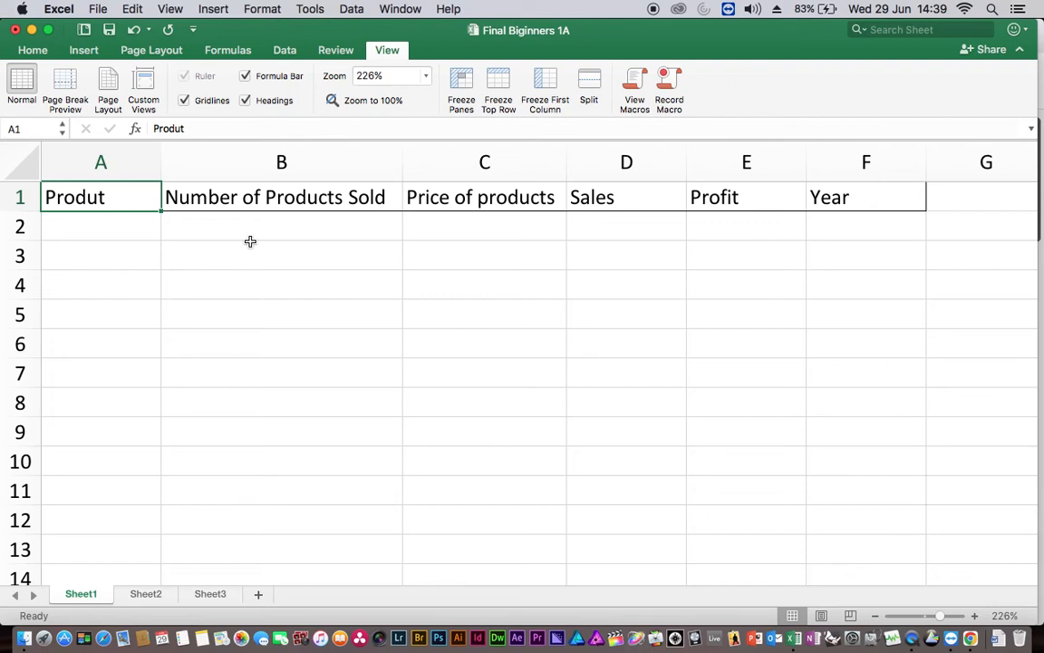
- Move the active cell down column A to A4, back up to A2, and across row 2 to D2
key(Down)
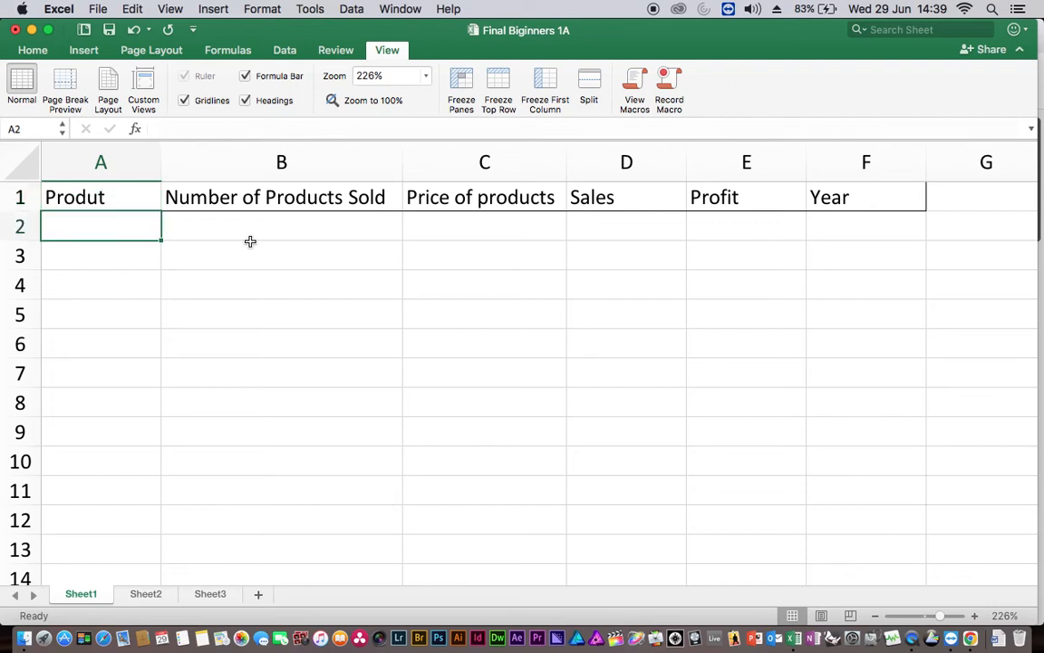
key(Down)
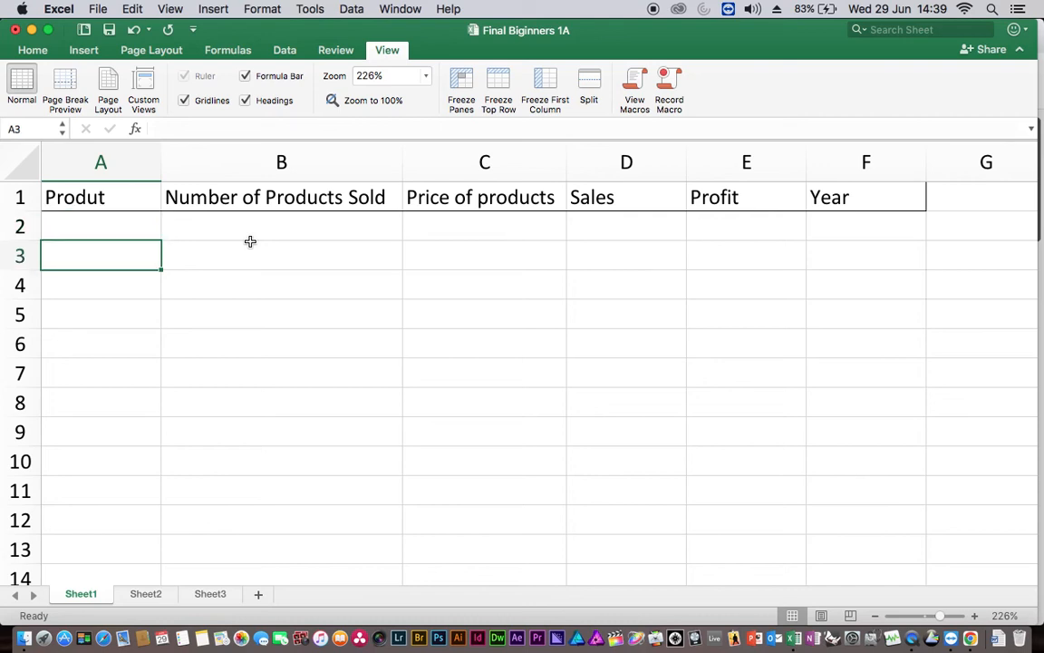
key(Down)
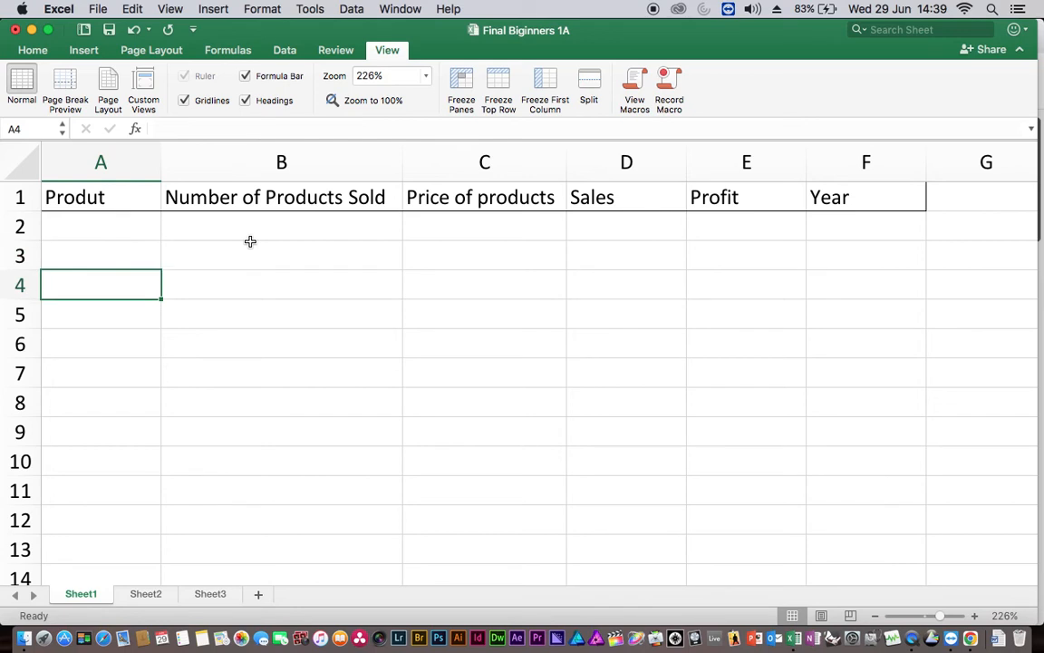
key(Up)
key(Up)
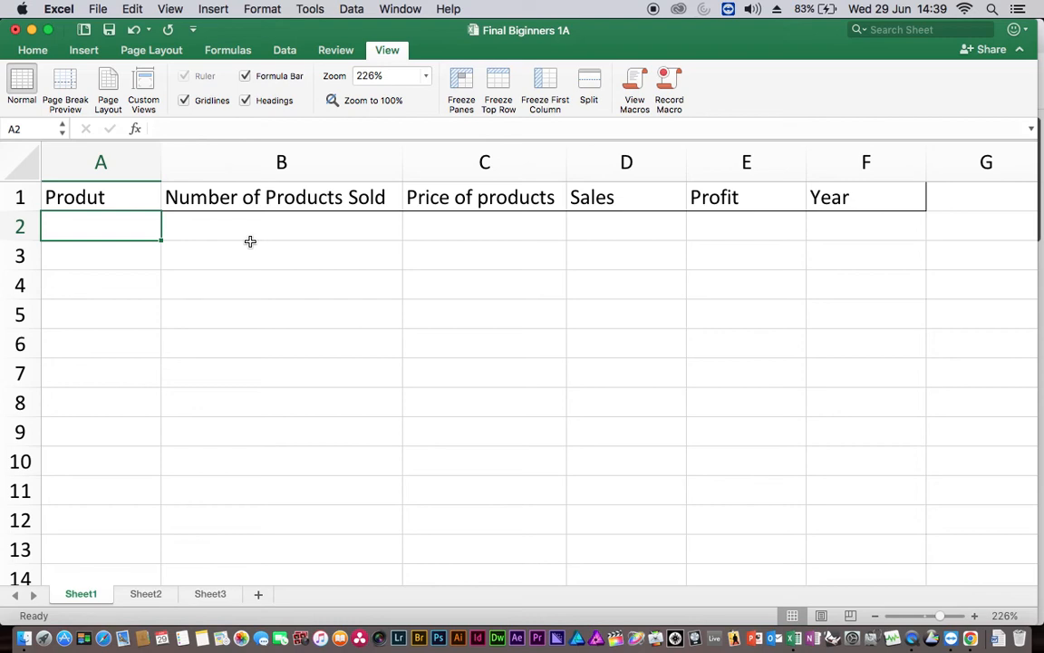
key(Tab)
key(Tab)
key(Tab)
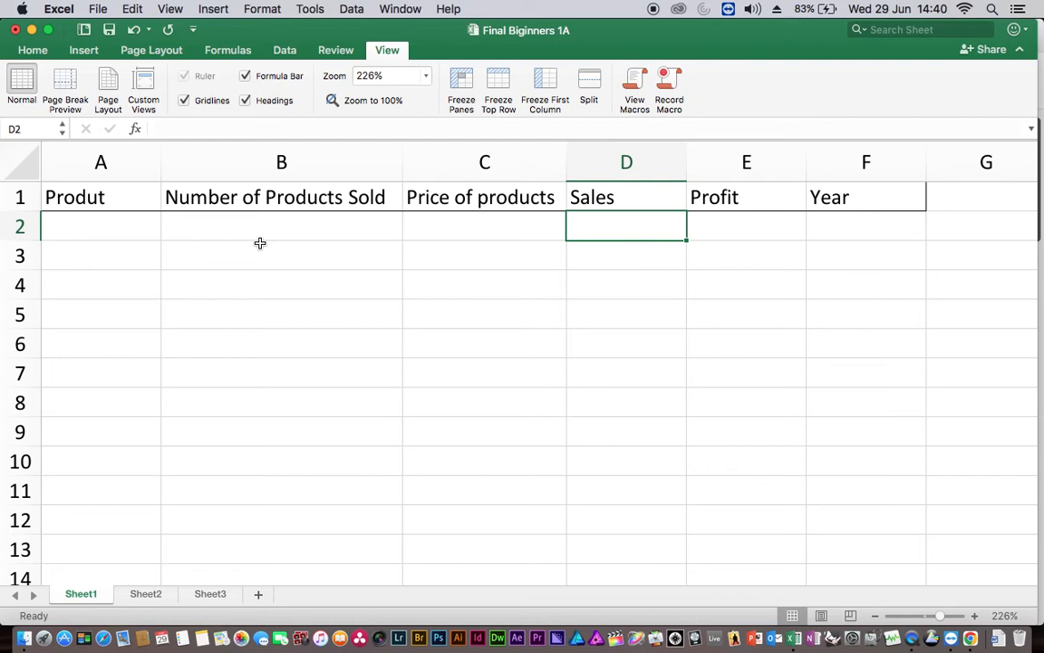
- Try adding "Hand" to the end of the cell B1 header and autofitting column B to the longer text
click(390, 198)
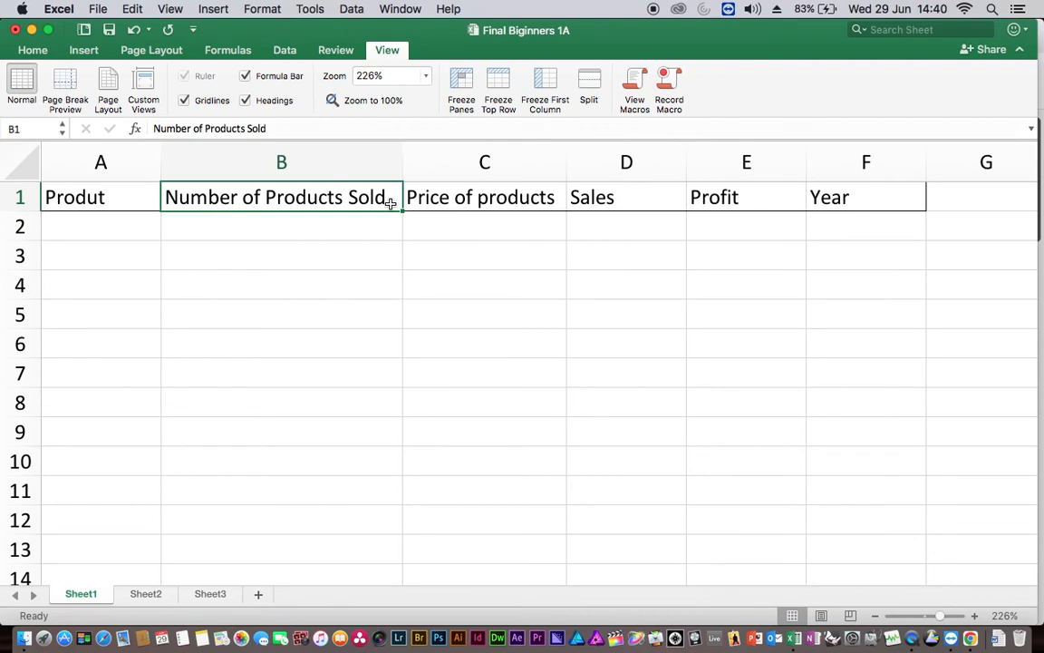
double_click(390, 199)
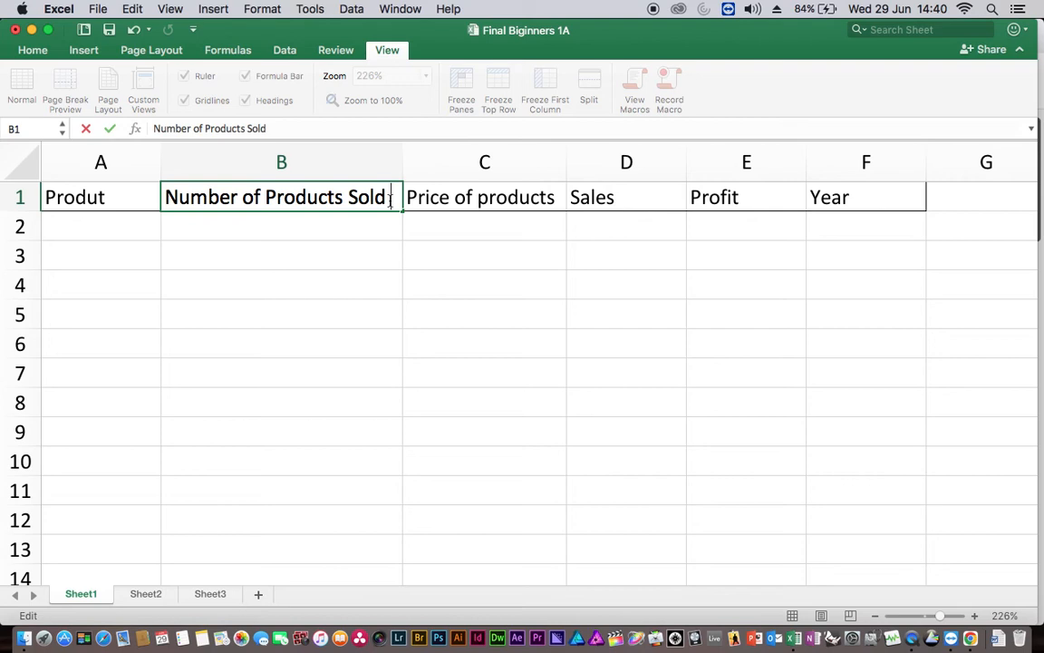
text(Hand)
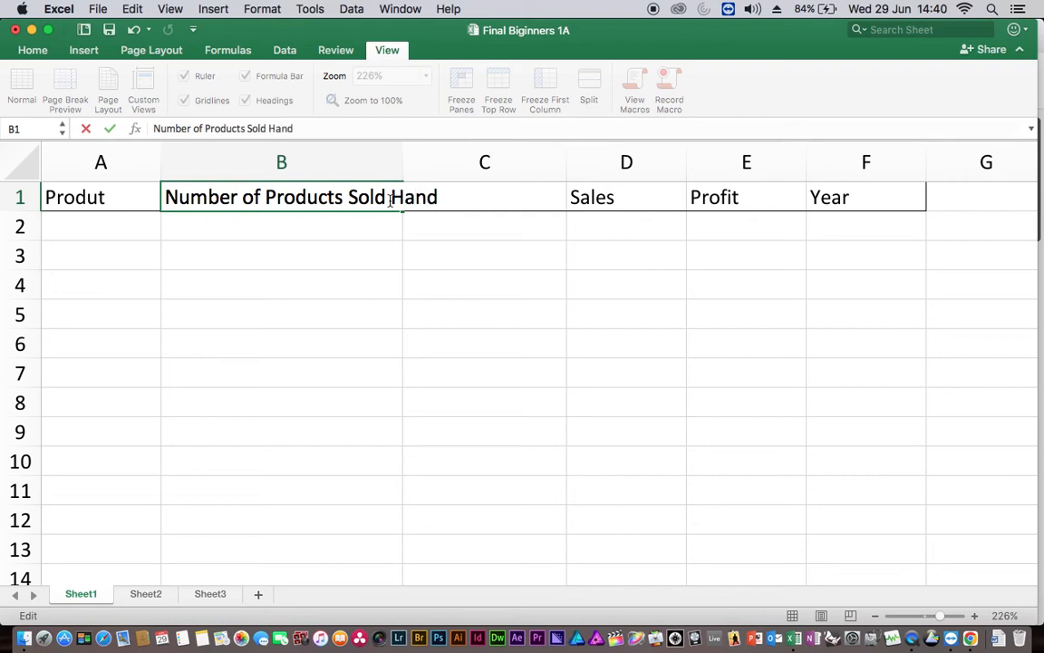
click(408, 168)
double_click(403, 169)
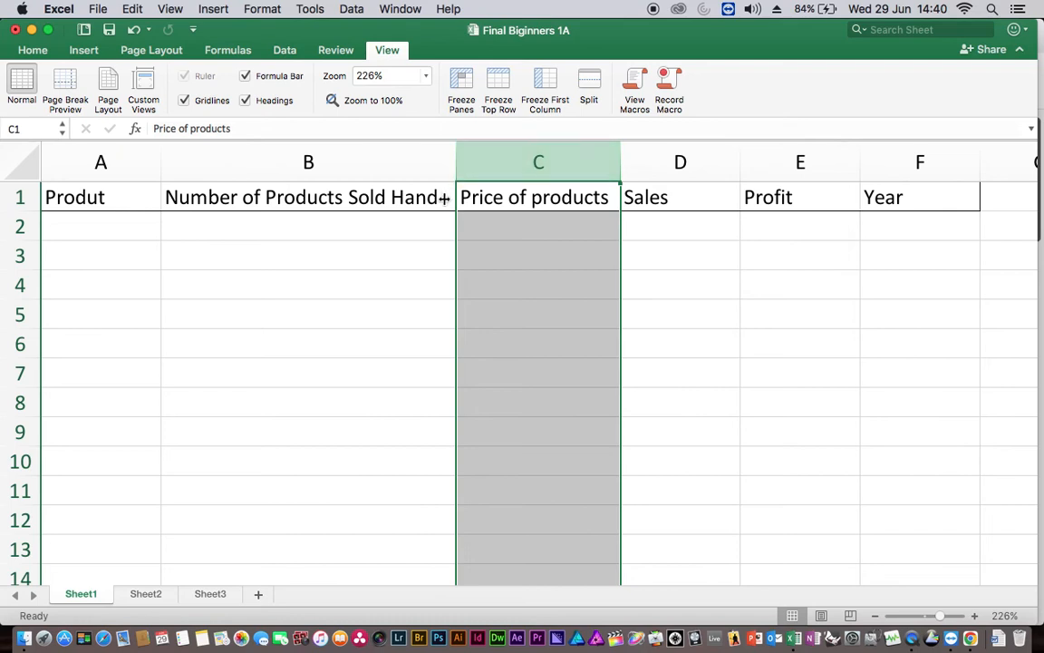
- Undo the column B autofit and the word added to B1, and widen column B slightly by hand
click(133, 29)
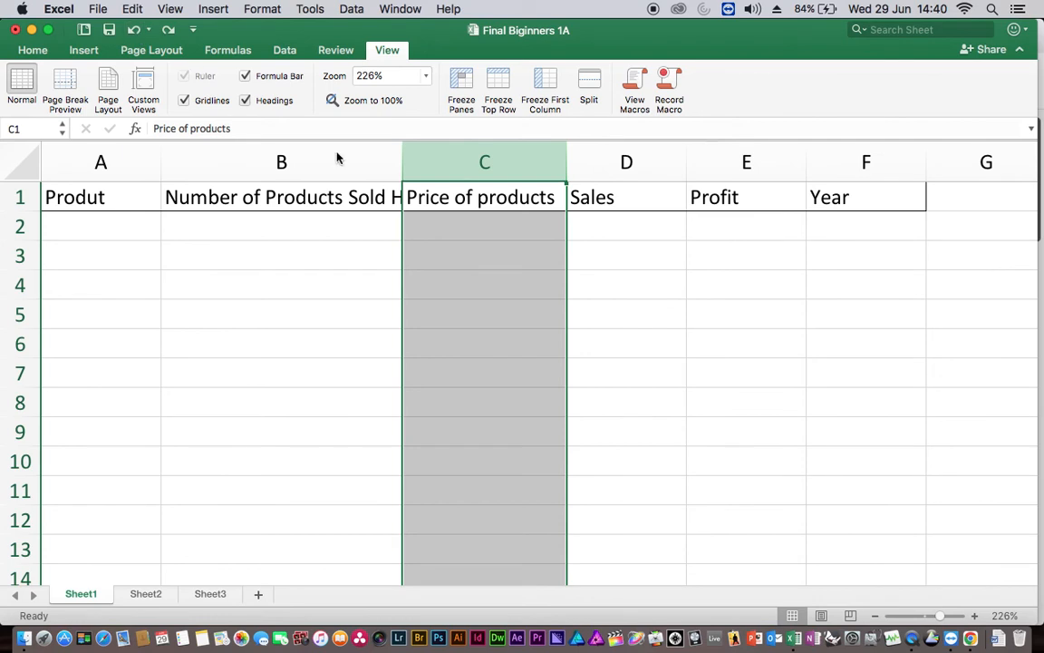
click(135, 31)
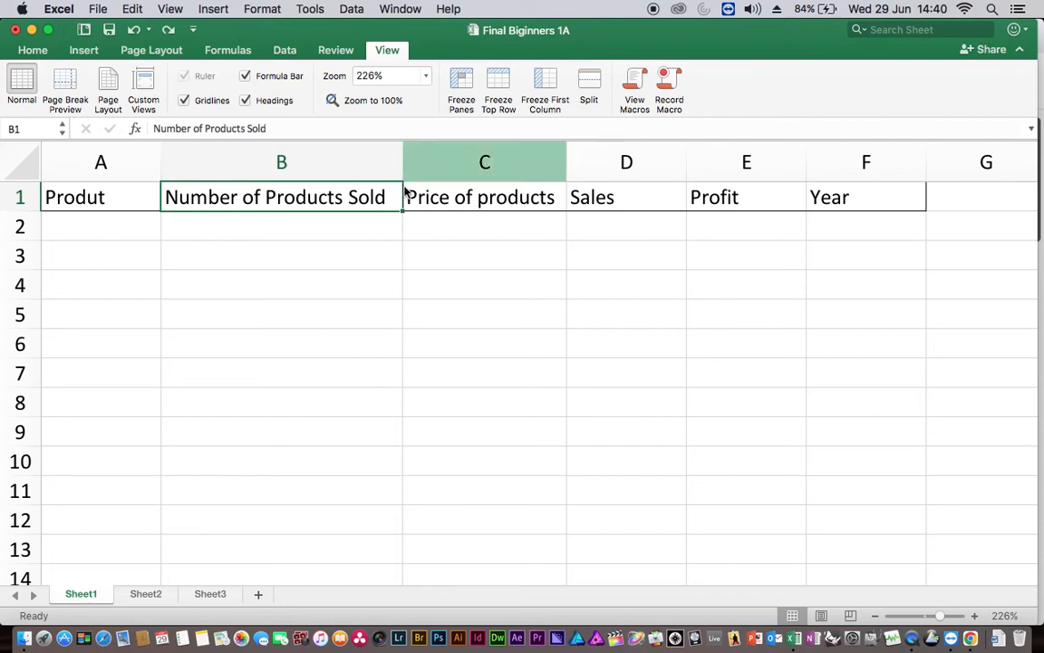
drag(403, 177, 432, 180)
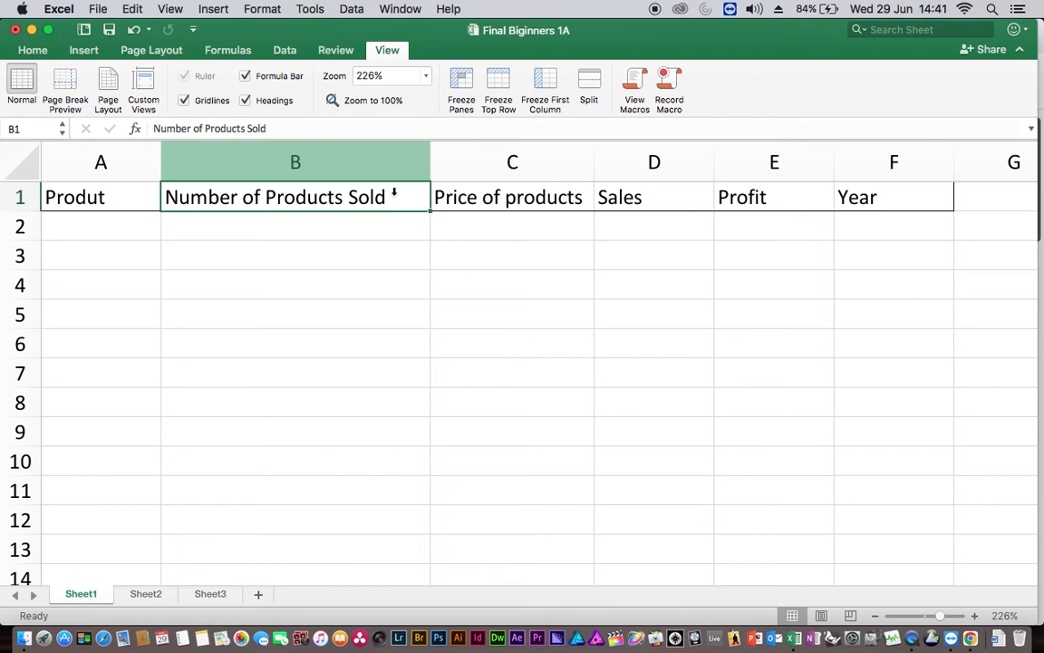
- Format the header in cell A1 with font size 16 and the Abadi MT Condensed Extra Bold font
click(138, 199)
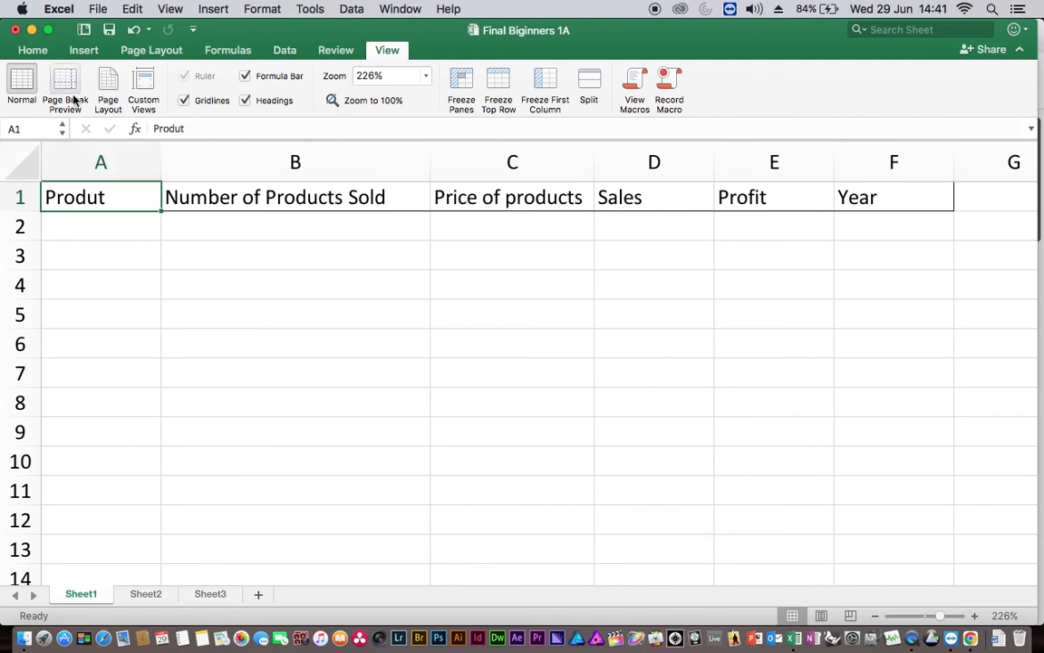
click(35, 51)
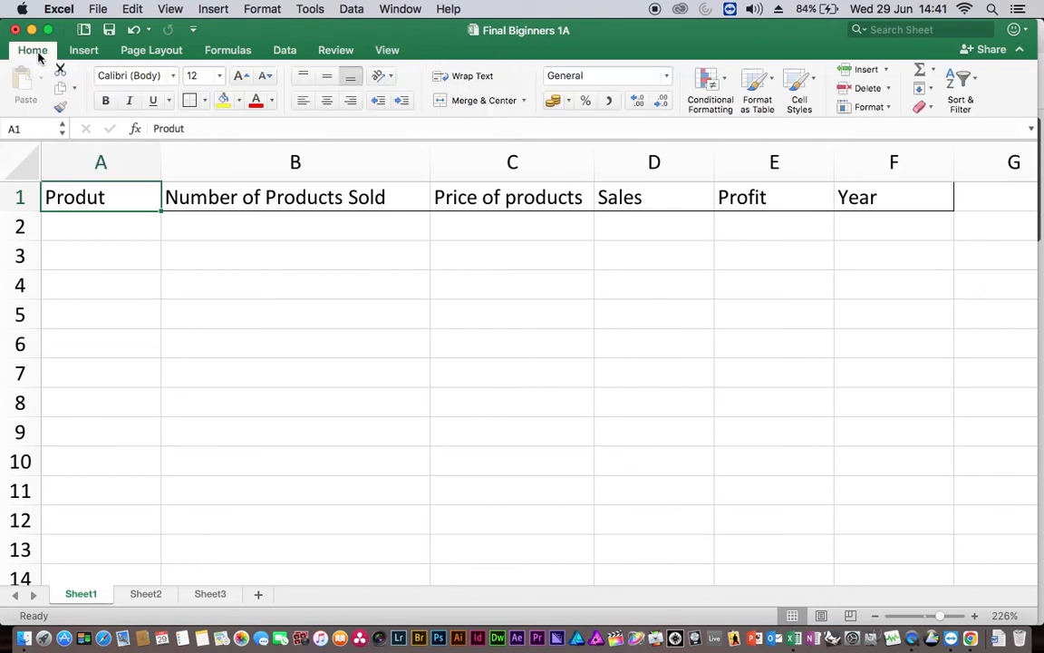
click(220, 80)
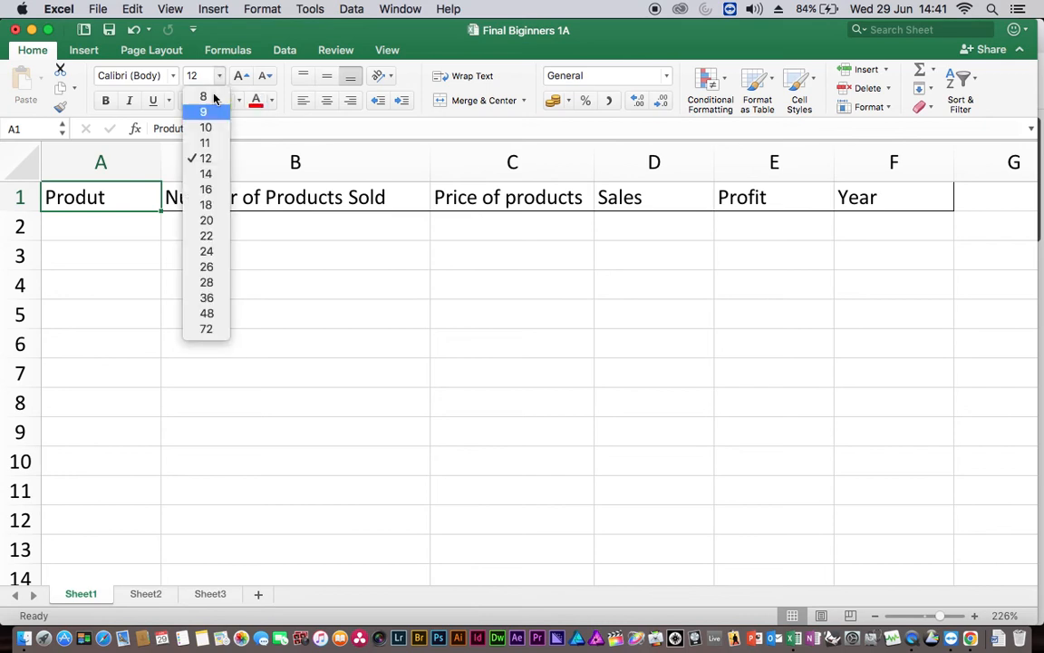
click(211, 191)
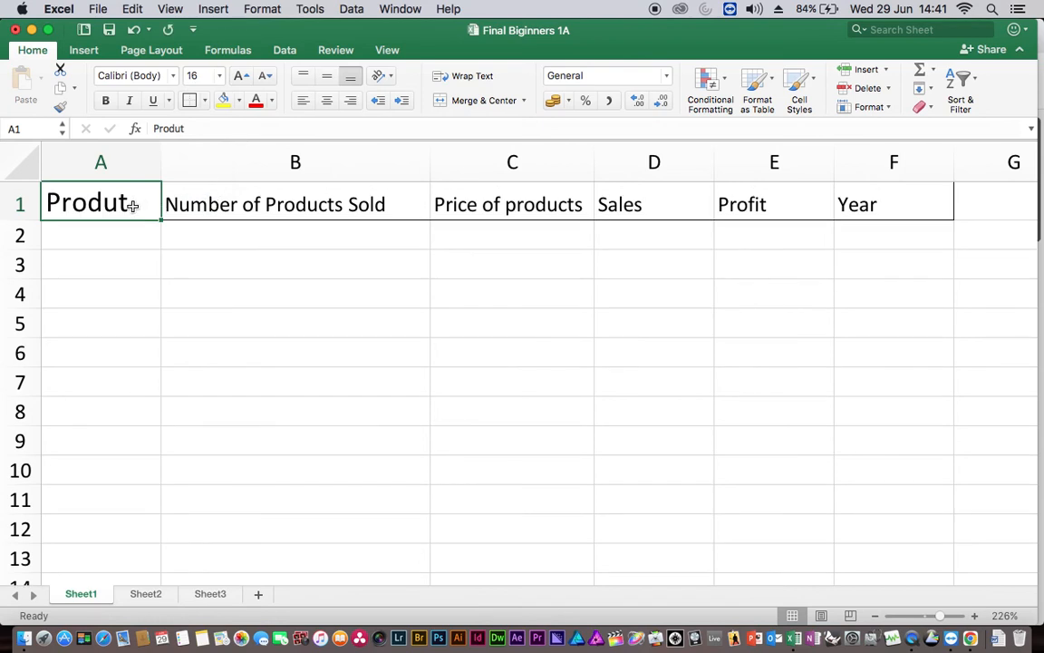
click(175, 77)
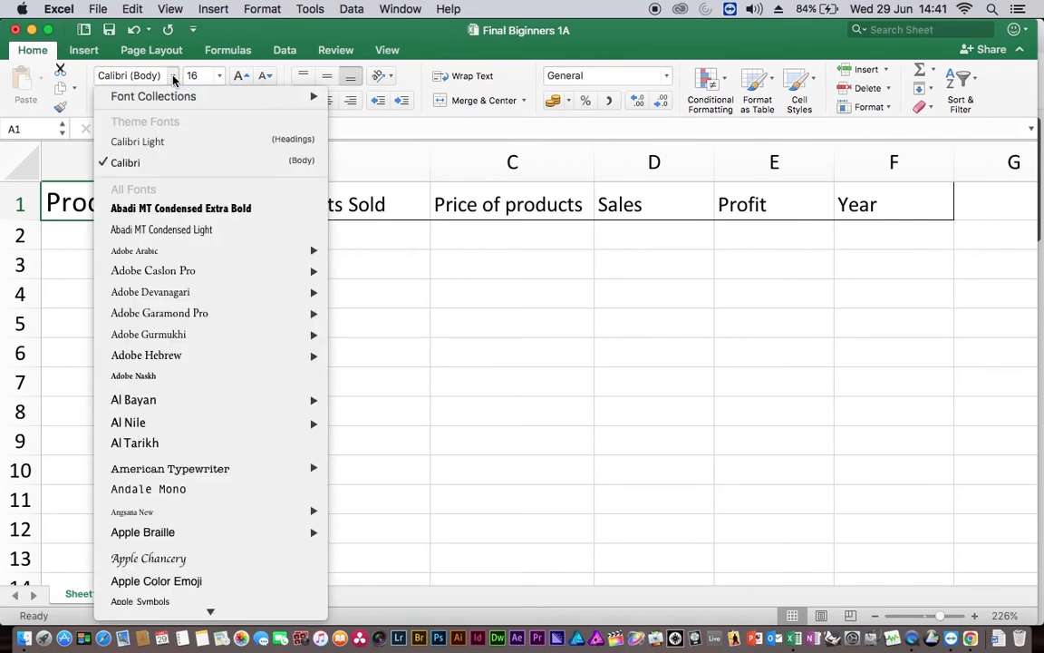
click(154, 208)
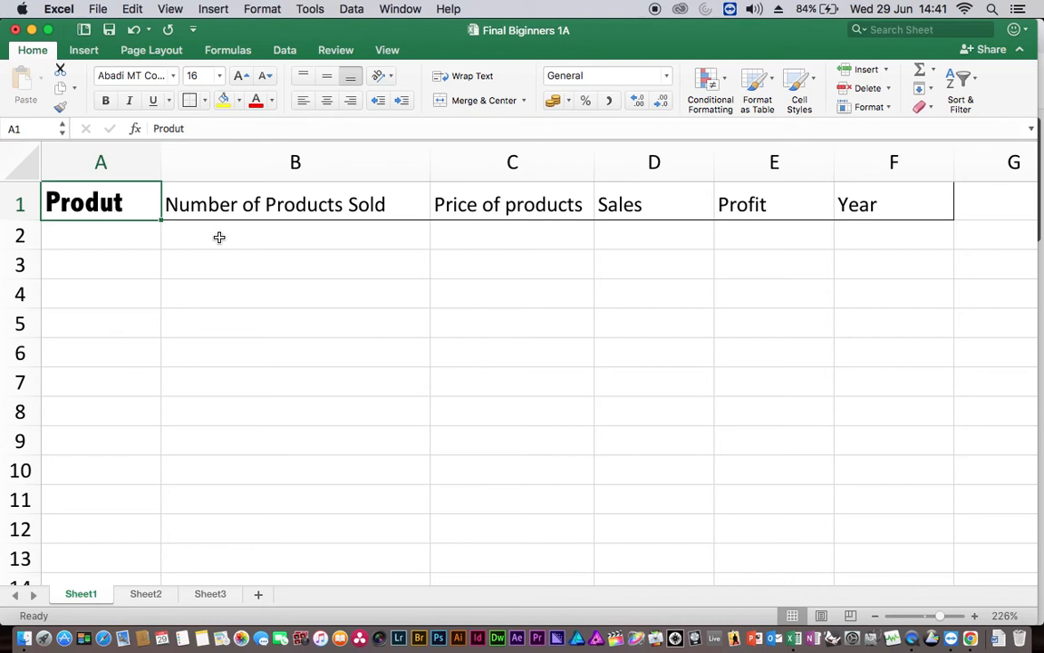
- Insert a blank row above the header row of Sheet1
click(250, 198)
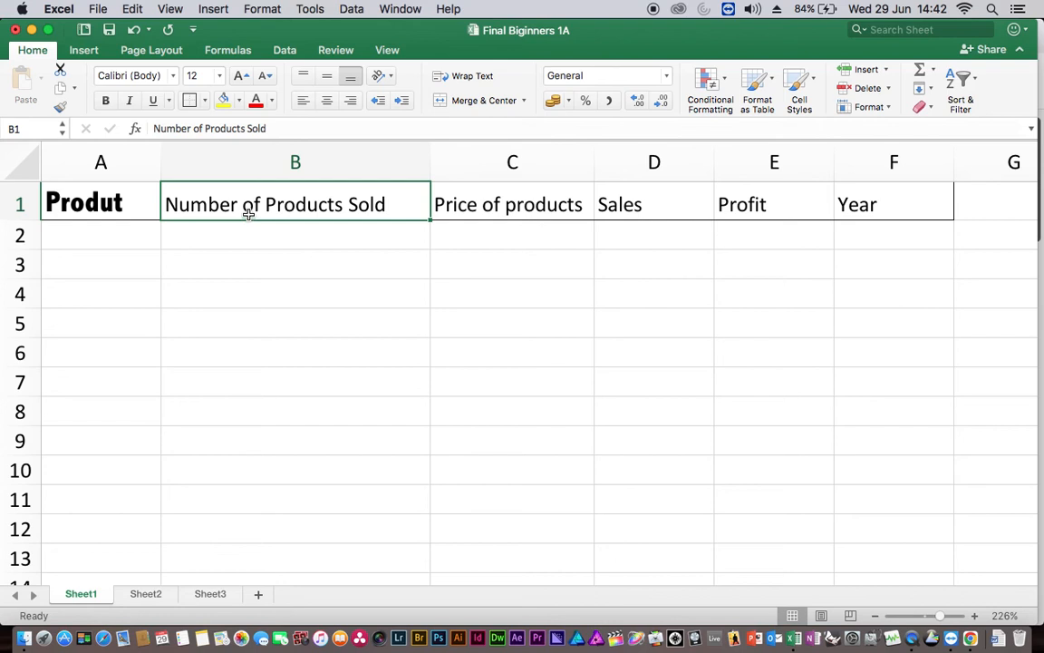
right_click(26, 204)
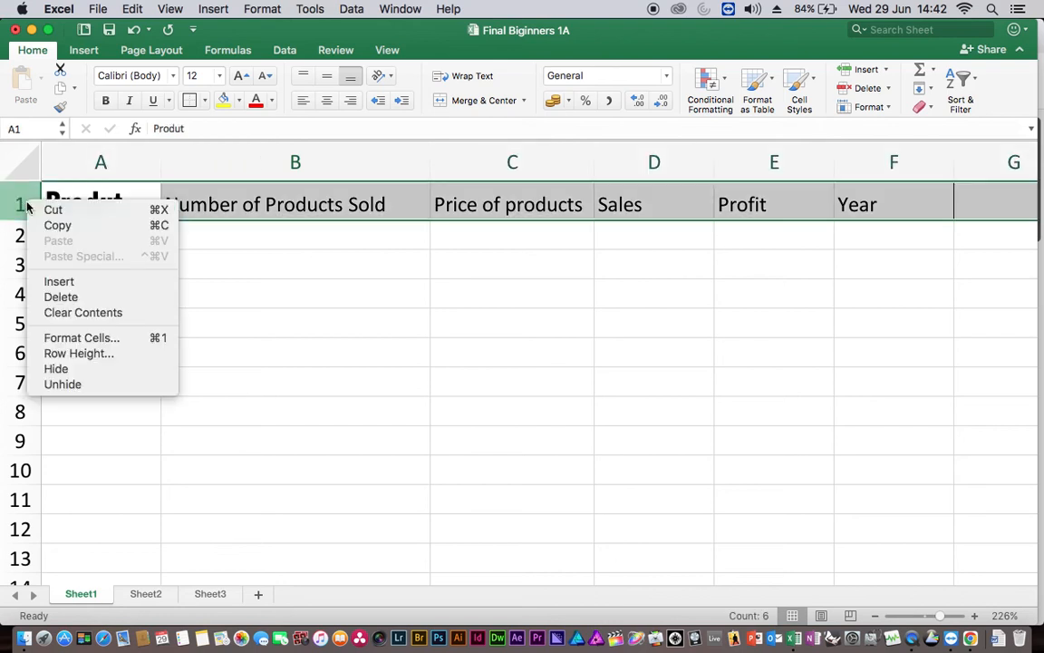
click(78, 282)
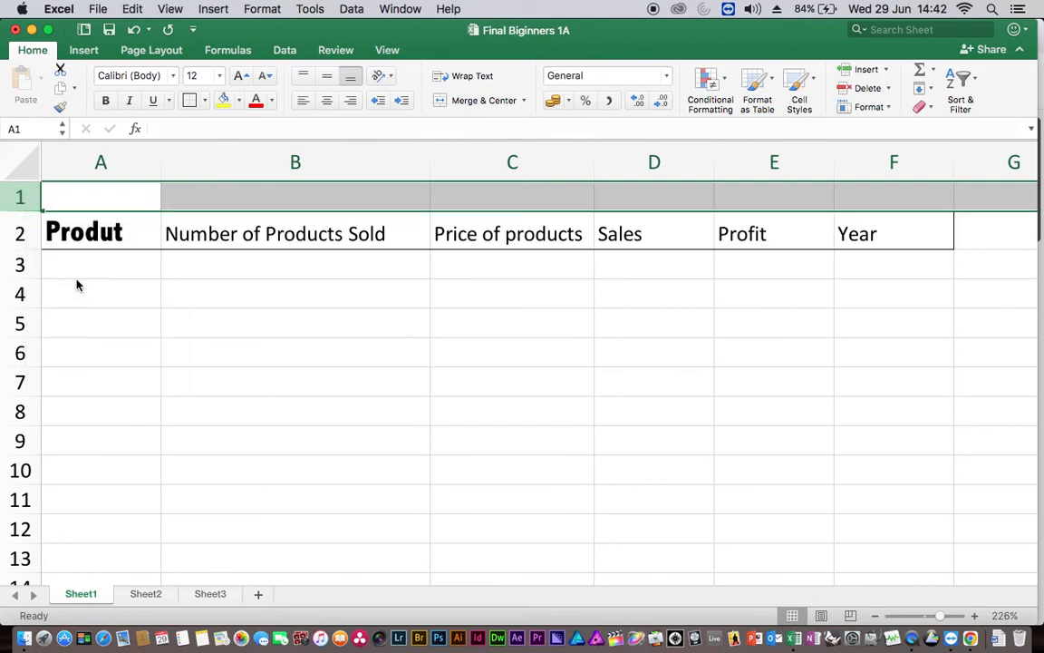
- Enter the title "F HANDSWORTH CAFÉ SHOP EXPENDITURE JUNE 2022" in cell A1
click(224, 197)
click(145, 197)
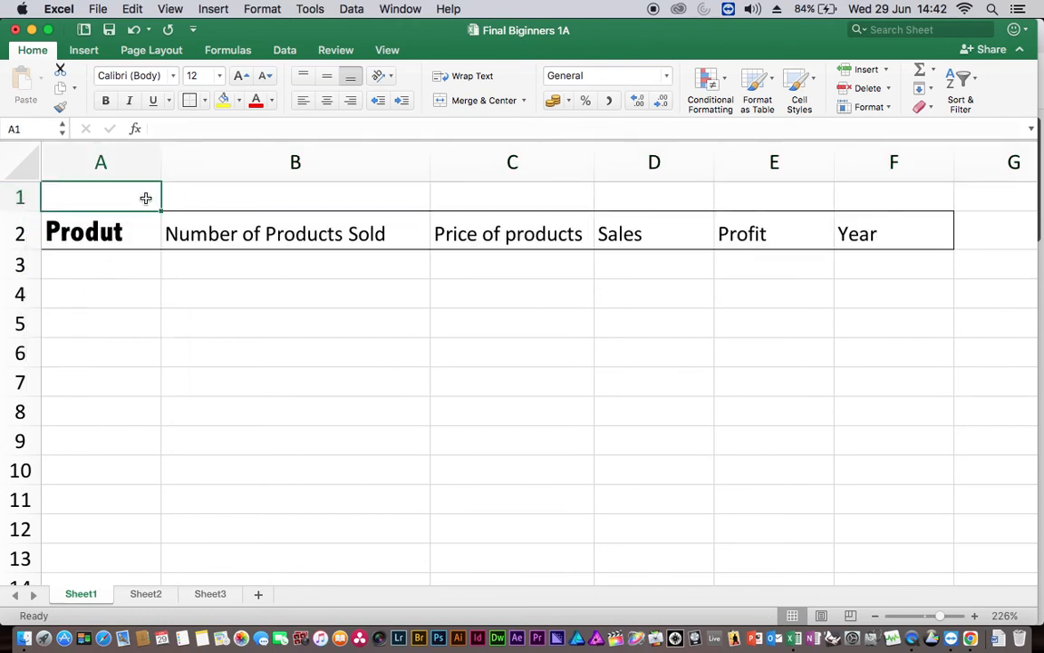
text(F HANDSQ)
key(BackSpace)
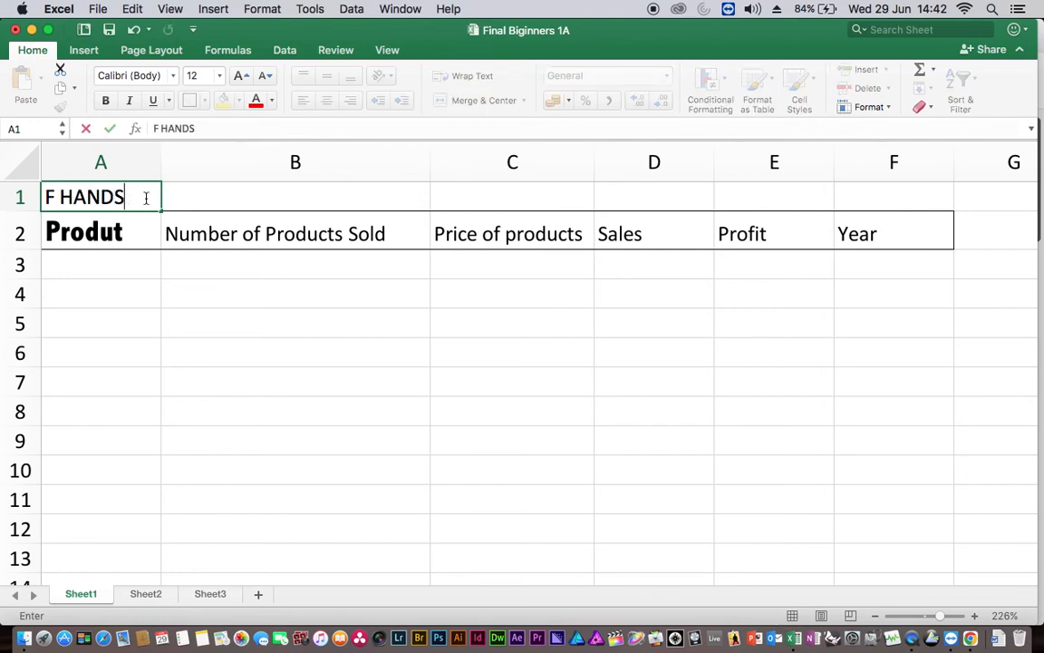
text(WO)
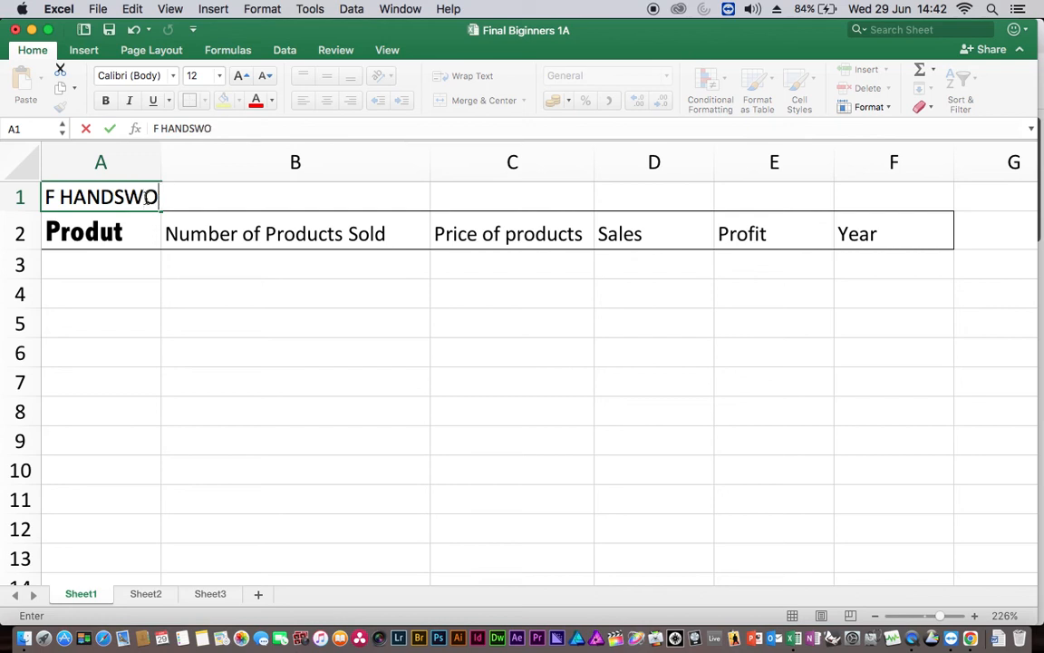
text(RTH CA)
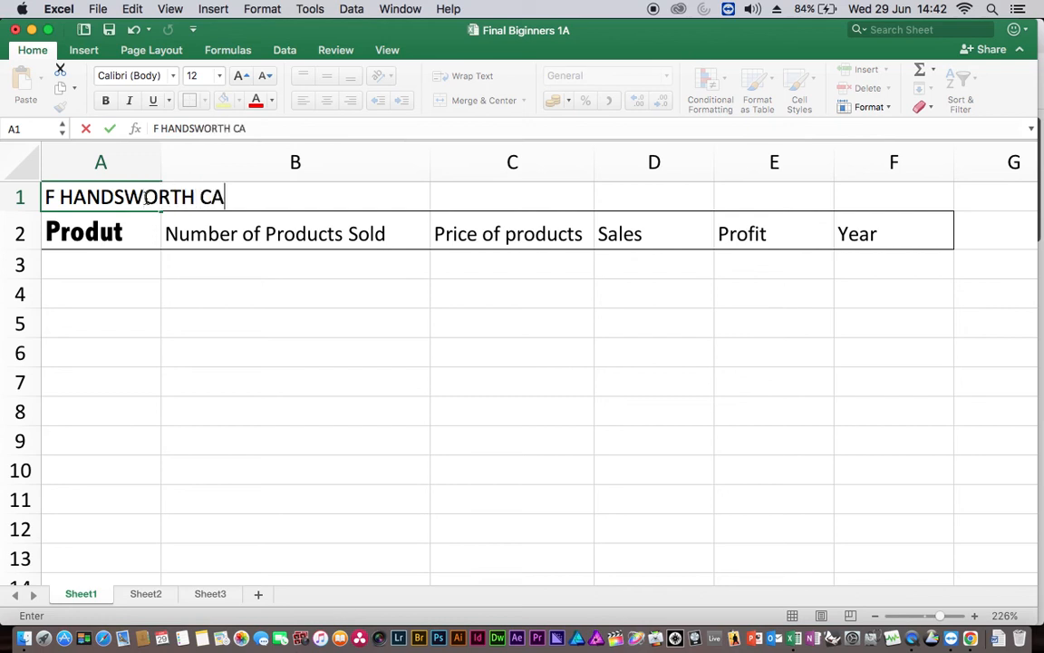
text(FÉ SHOP)
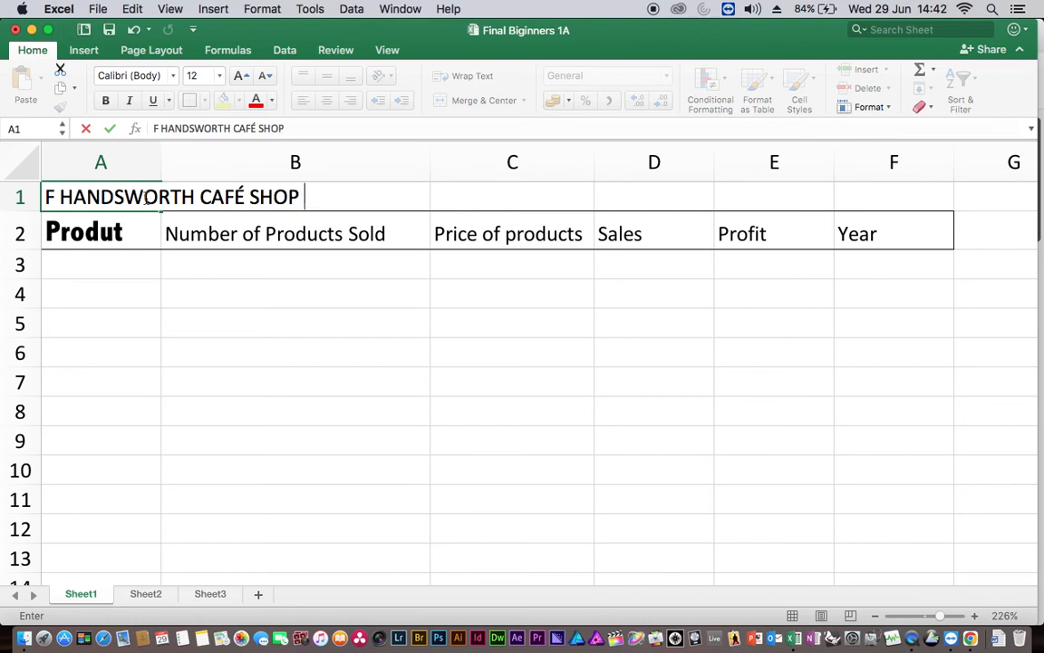
text( EXPEN)
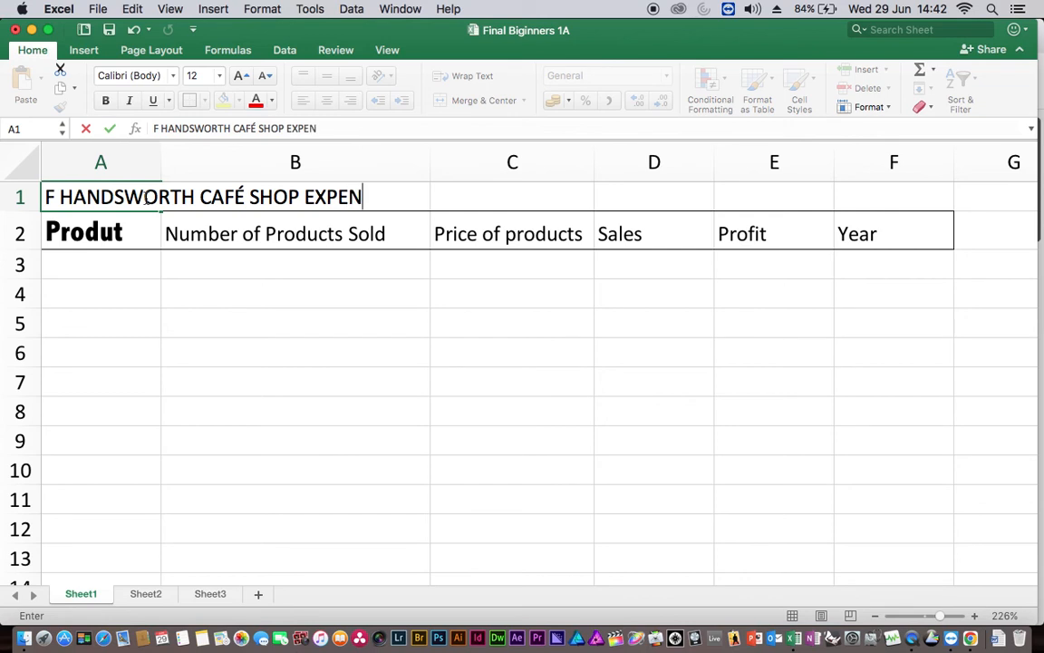
text(DIR)
key(BackSpace)
text(TURE )
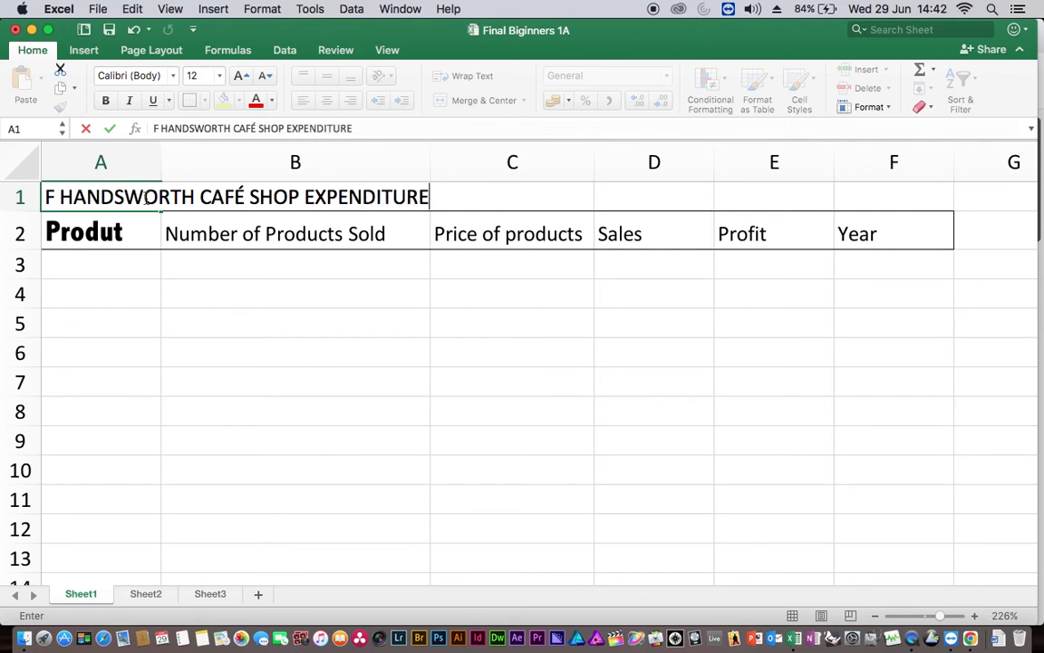
text(JUNE 220)
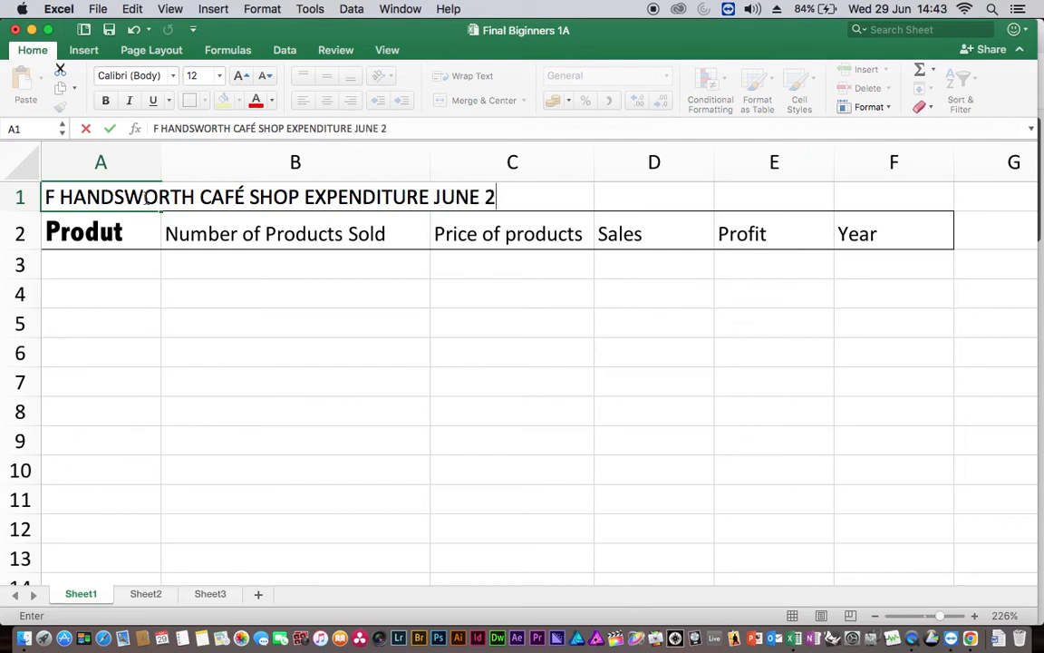
key(BackSpace)
key(BackSpace)
text(022)
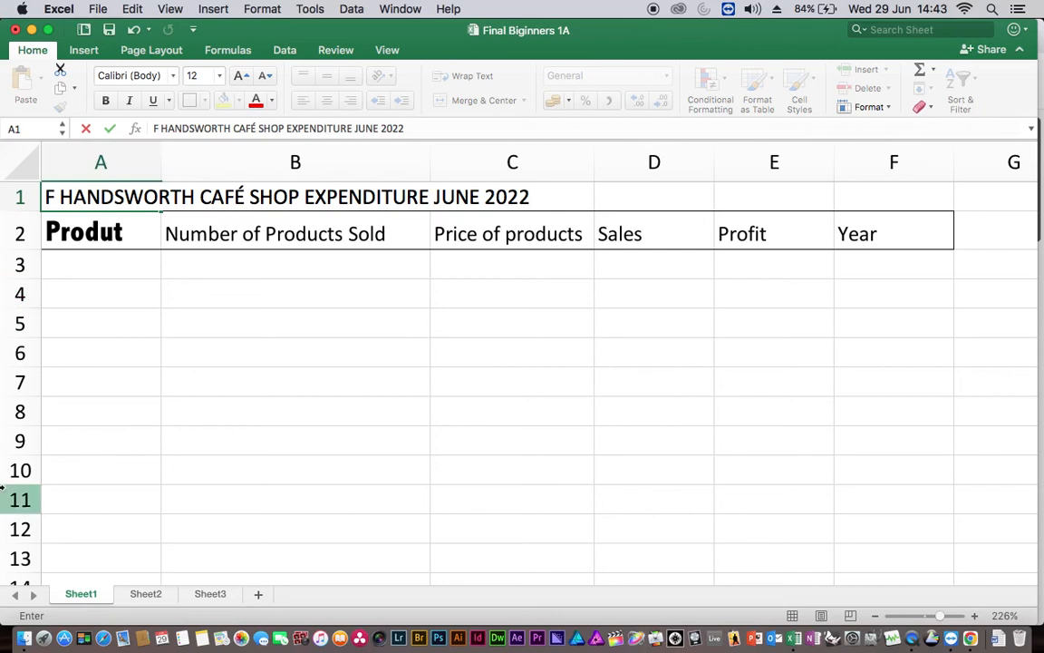
click(298, 268)
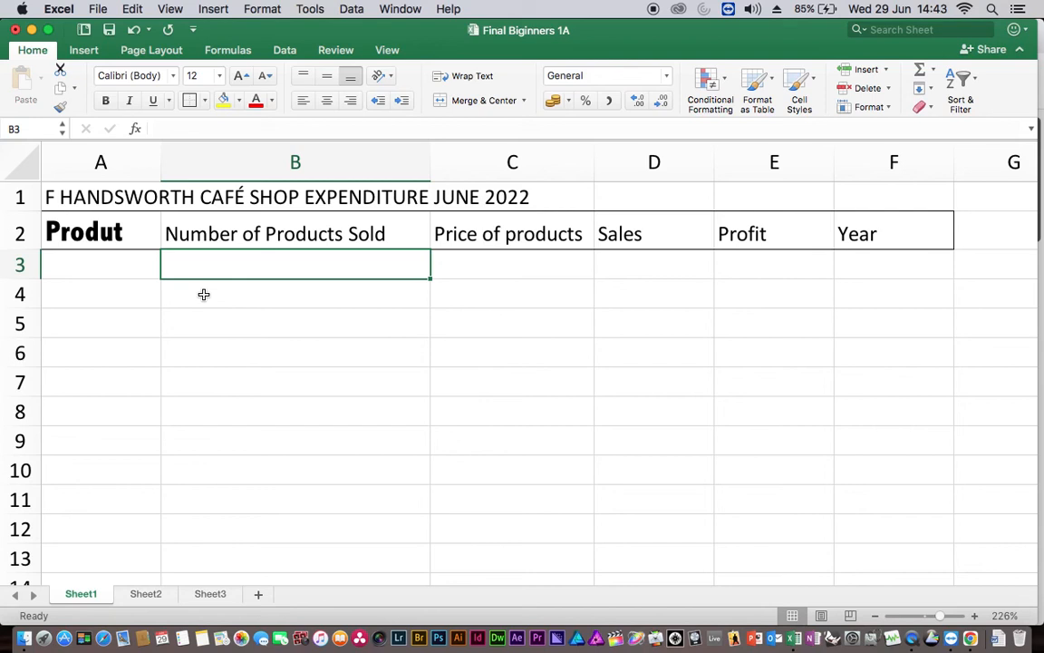
- Merge and center the title across cells A1 to F1
click(33, 195)
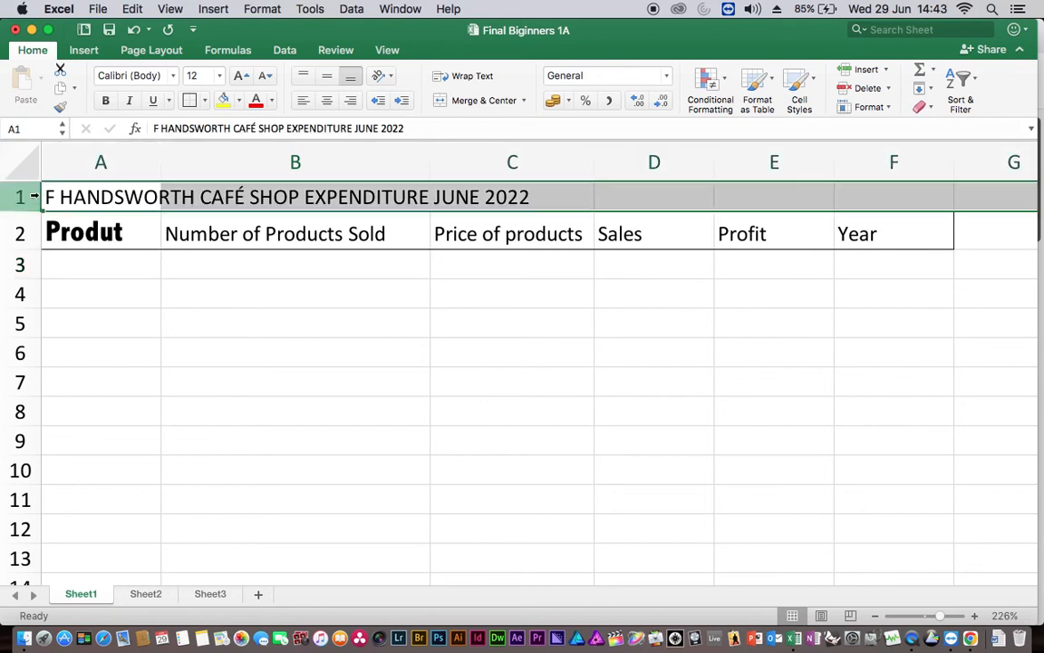
drag(61, 190, 853, 198)
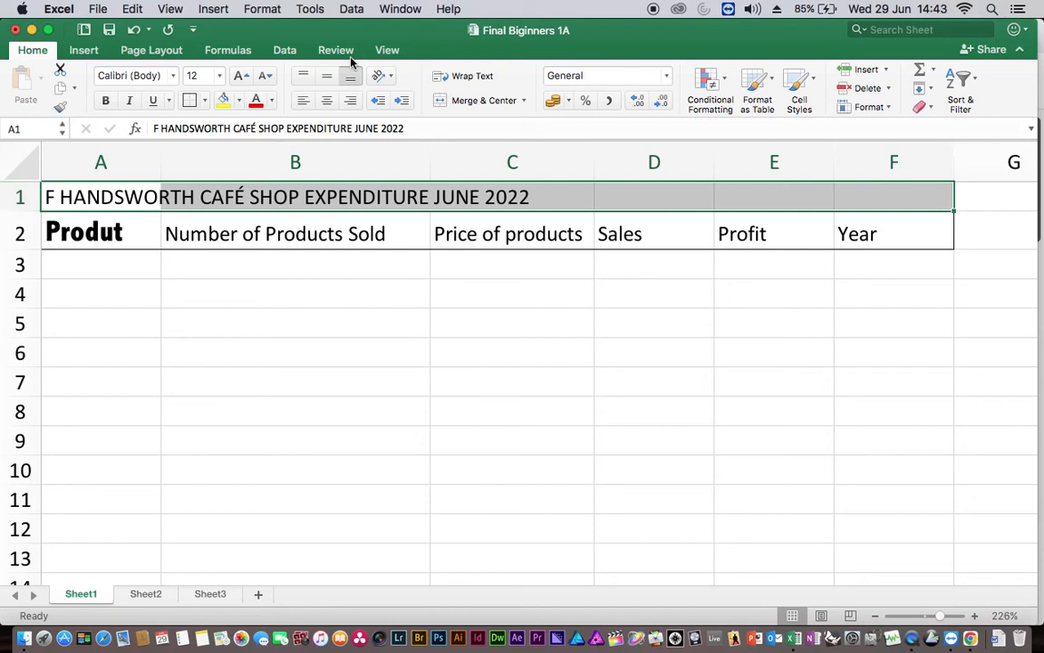
click(524, 101)
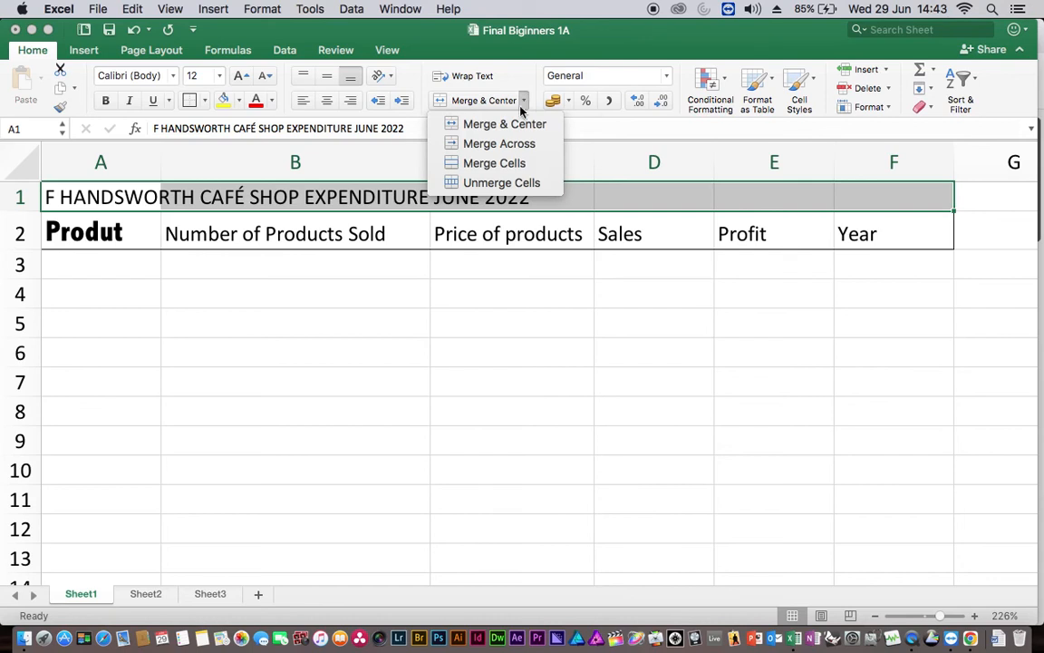
click(471, 123)
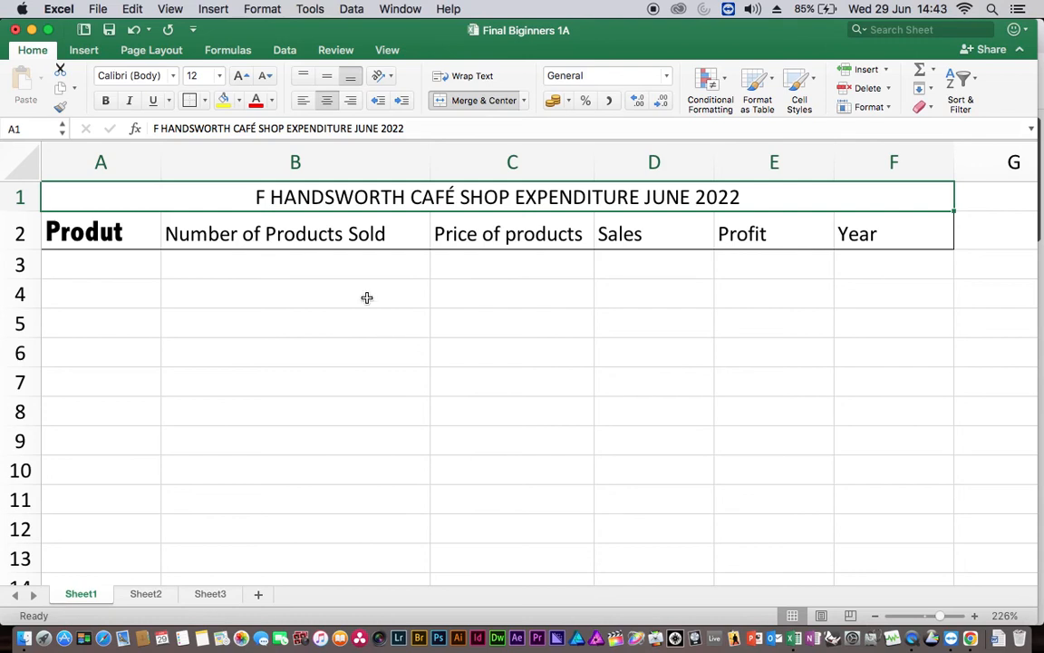
- On Sheet2, apply the $ English (United States) accounting format to cells F5 to I13
click(145, 595)
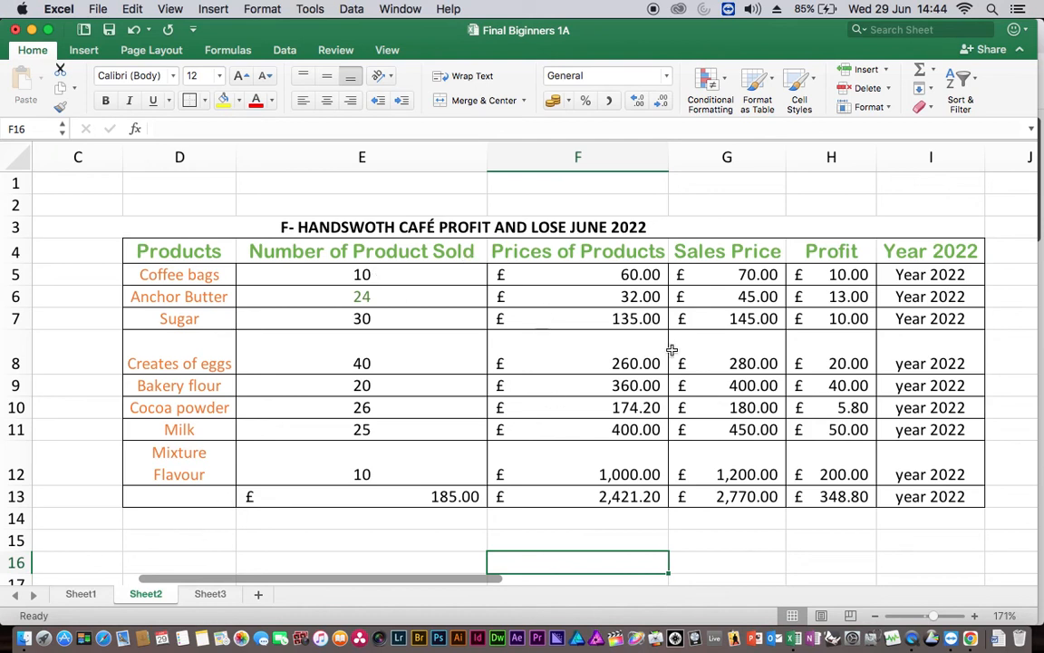
click(568, 281)
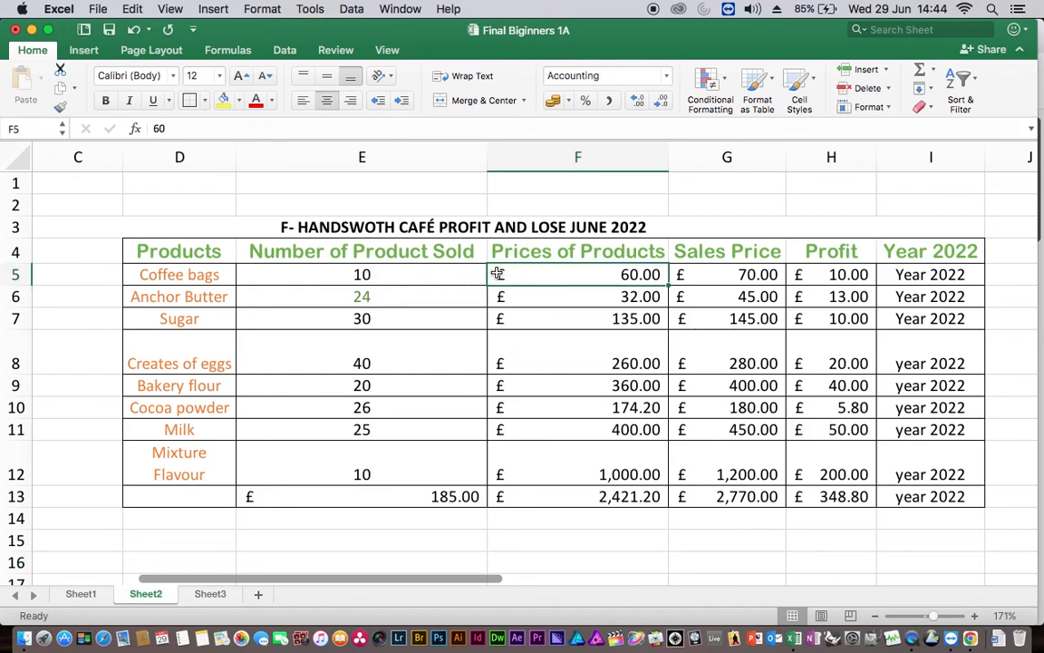
drag(496, 273, 906, 493)
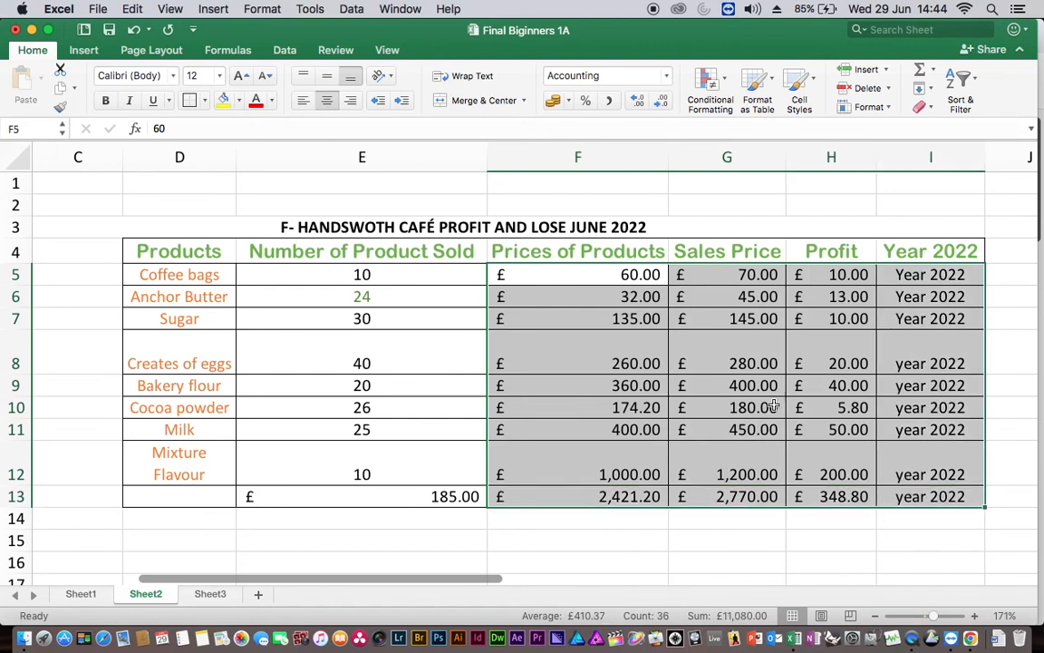
click(569, 102)
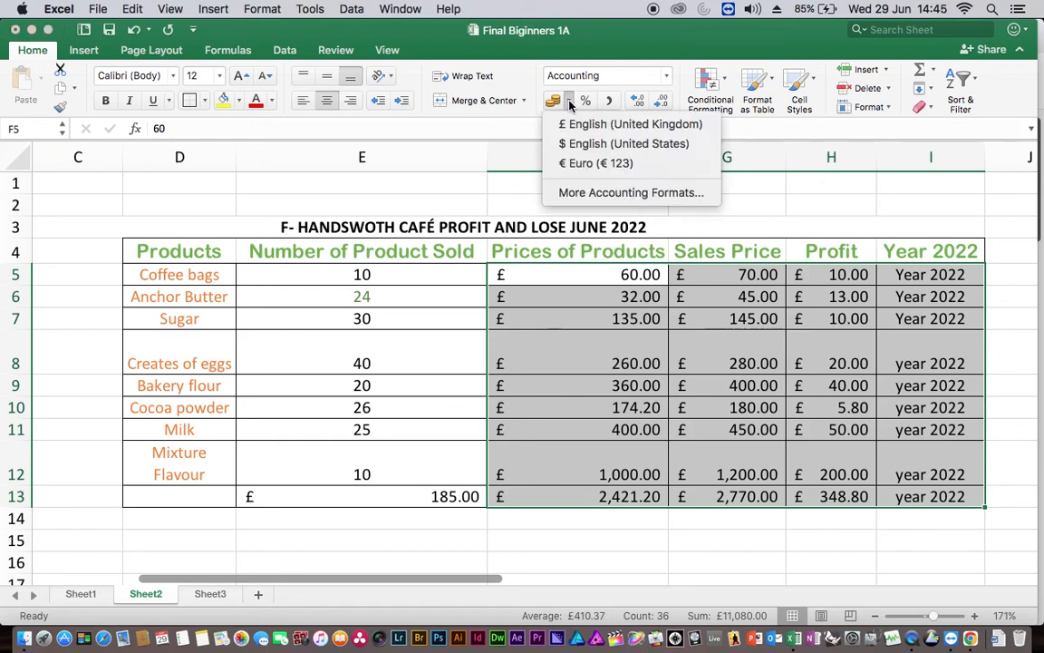
click(580, 143)
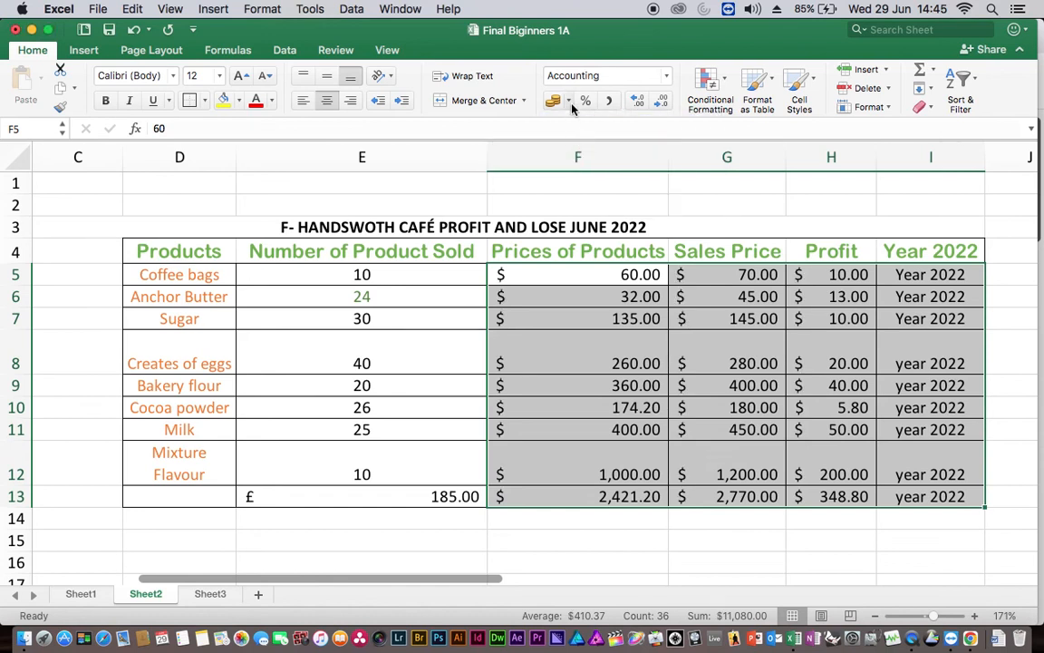
- Apply the £ English (United Kingdom) accounting format to cells F5 to I13 on Sheet2
click(570, 104)
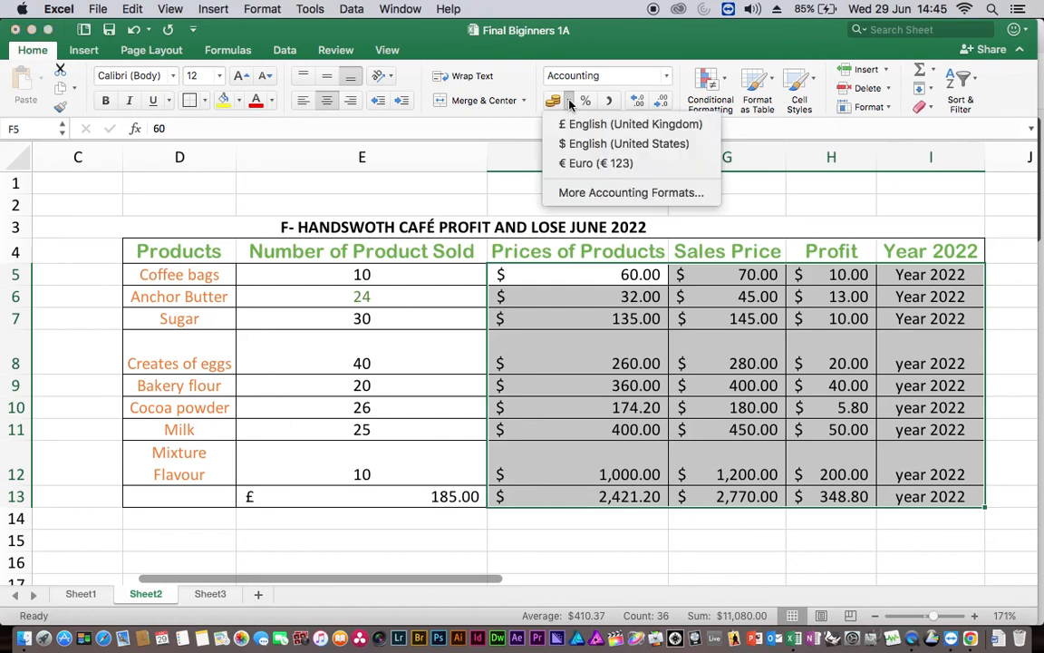
click(574, 124)
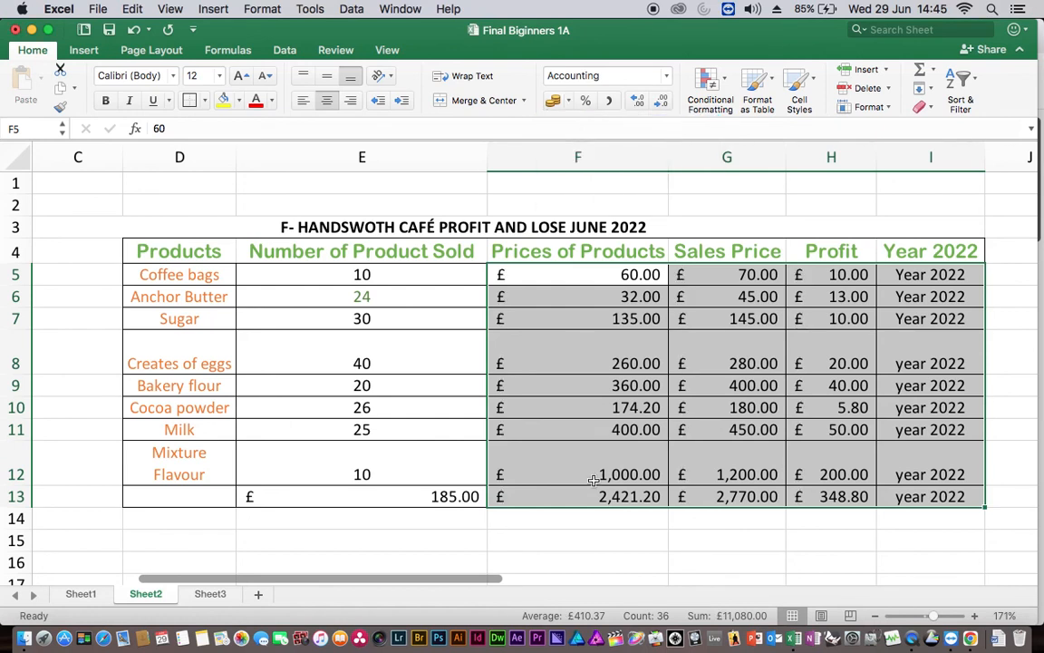
- Preview the Sheet2 printout in the print settings, cancel without printing, and select the empty cell F15
click(98, 10)
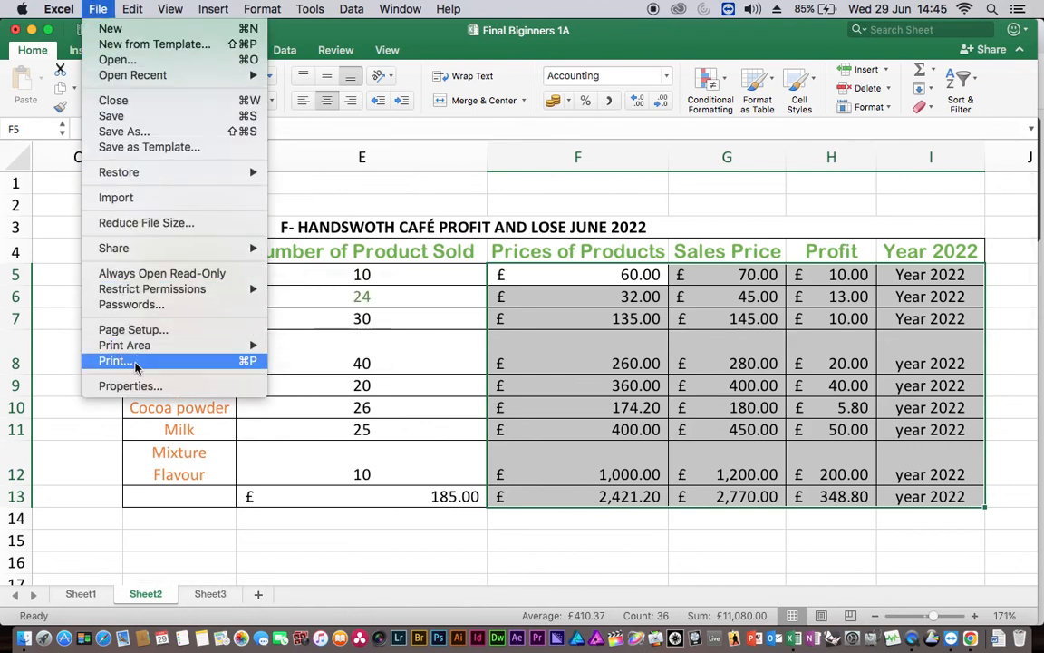
key(Escape)
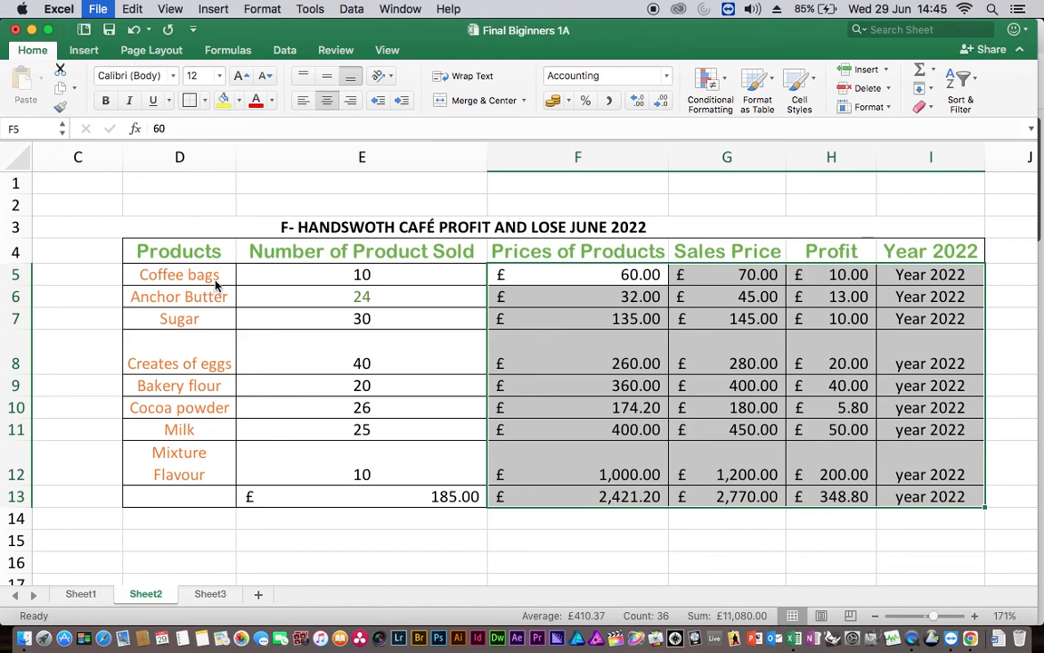
key(super+p)
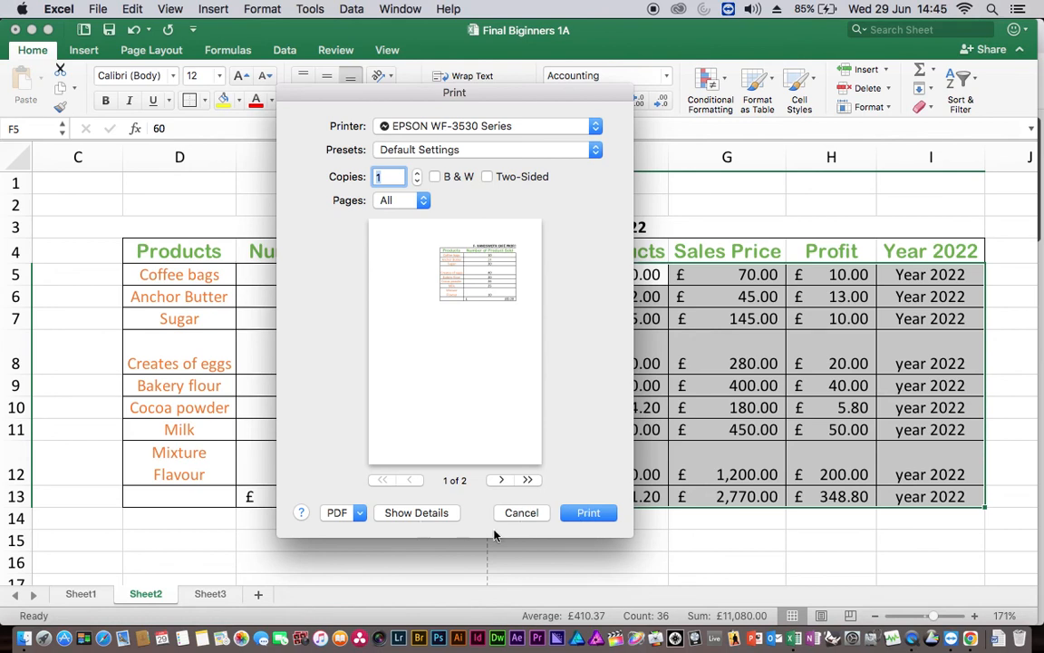
click(530, 517)
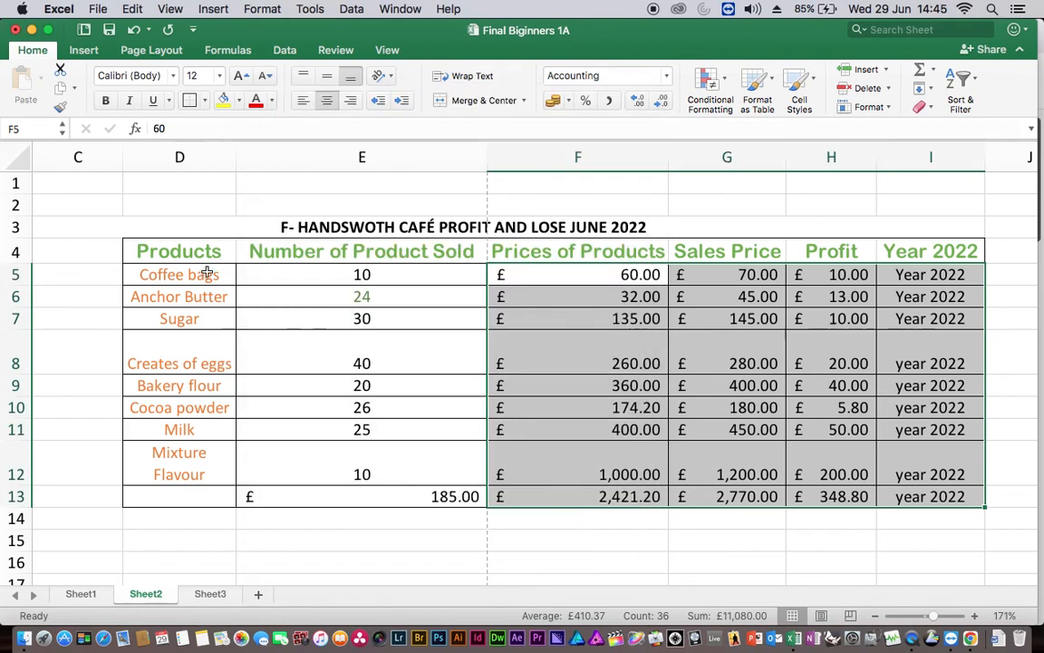
click(617, 533)
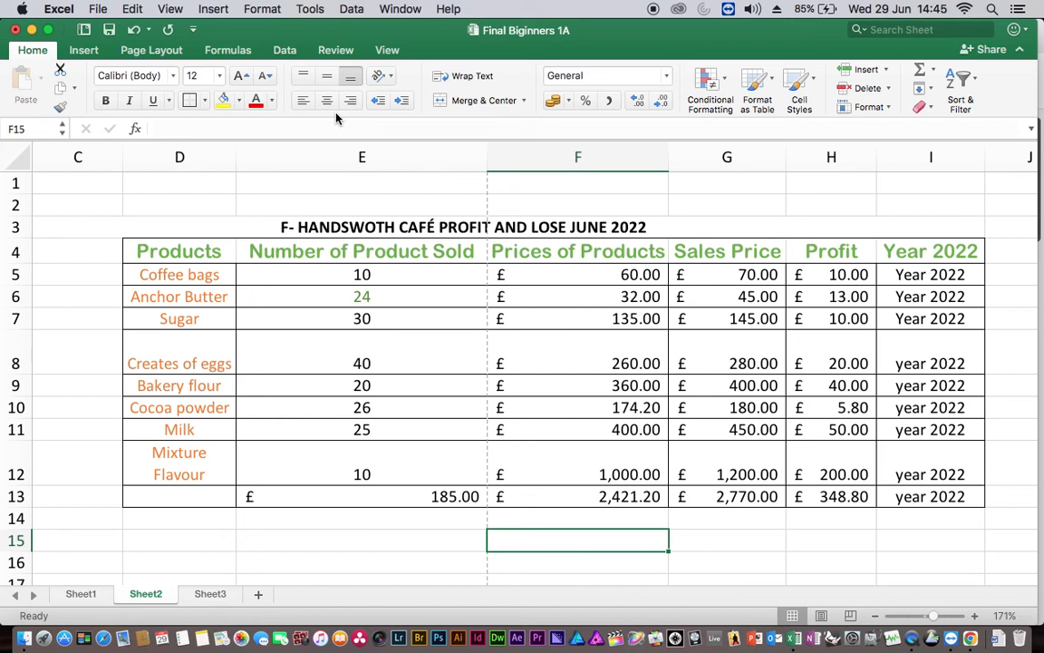
- Minimize the café workbook window and switch to QuickTime Player
click(31, 31)
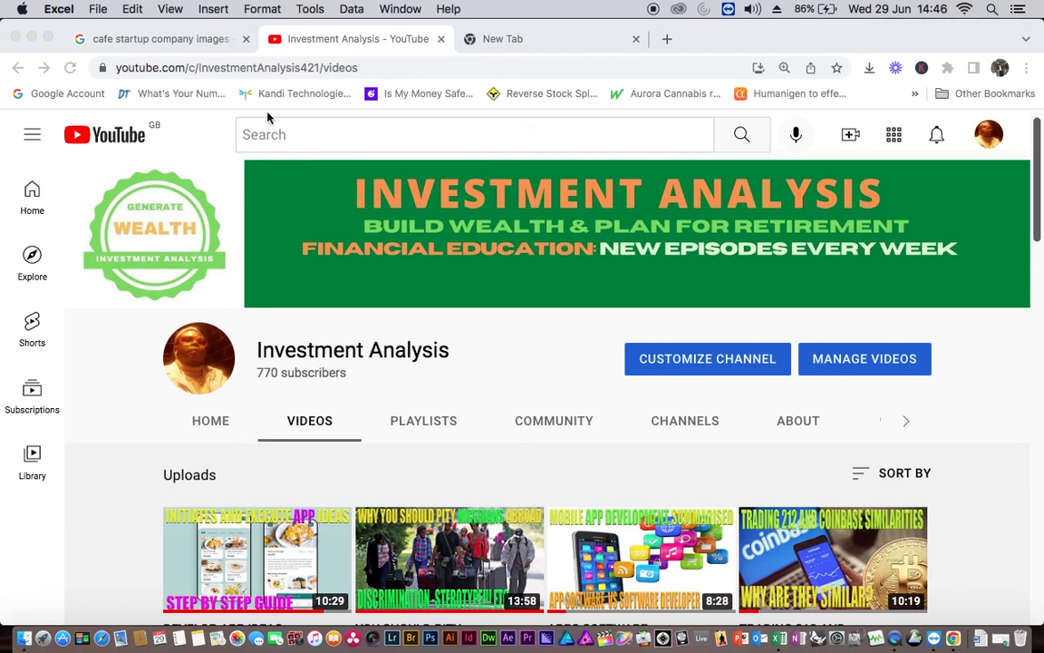
click(898, 640)
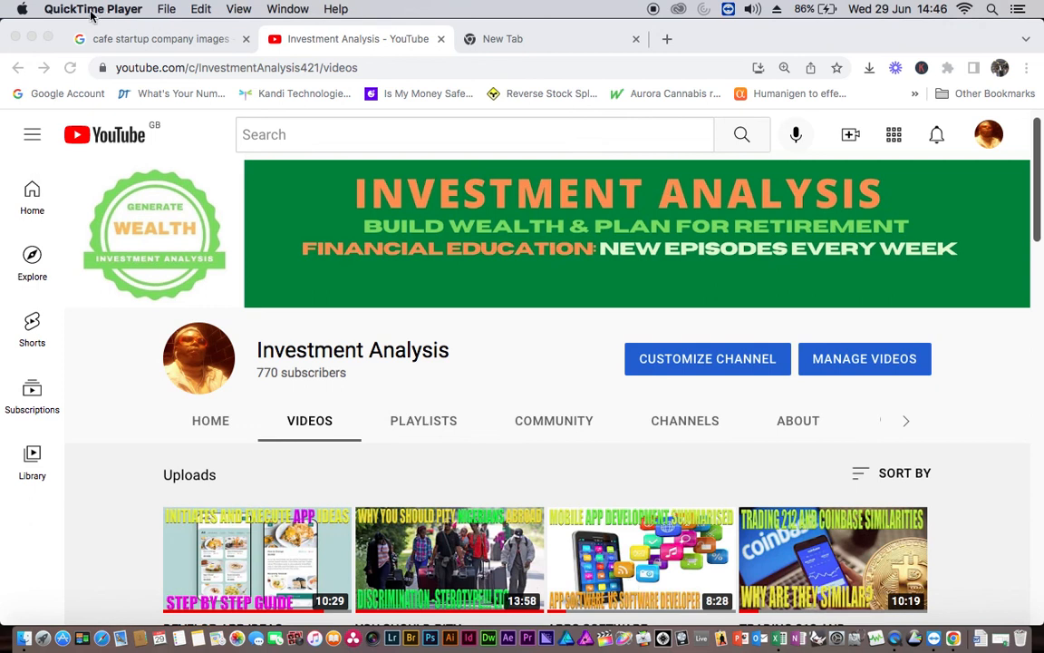